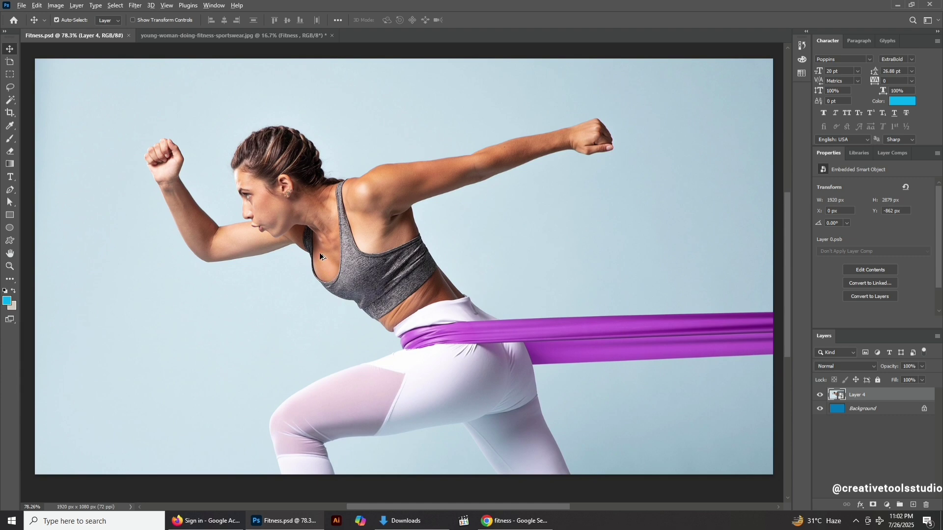
Select the subject, the running woman with the band, automatically.
{"action": "scroll", "coordinate": [319, 253], "scroll_direction": "down", "scroll_amount": 1}
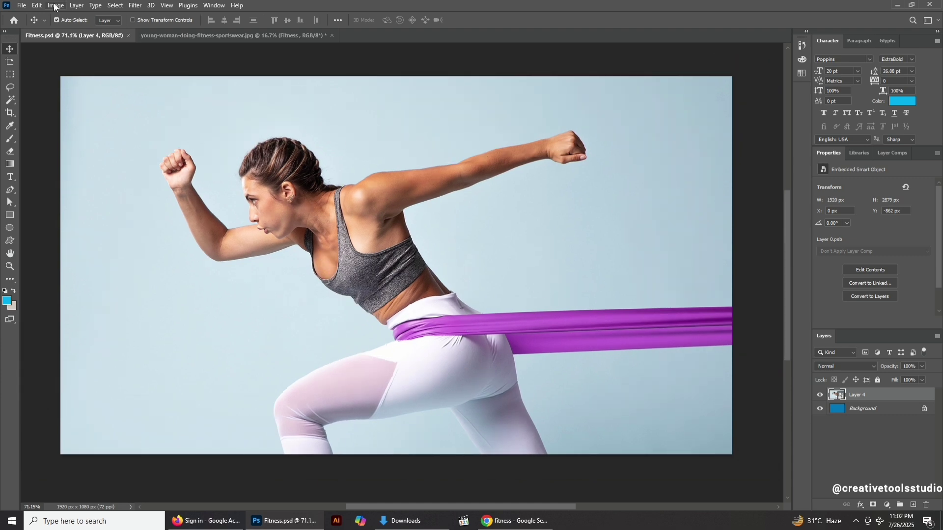
{"action": "left_click", "coordinate": [115, 5]}
{"action": "left_click", "coordinate": [133, 122]}
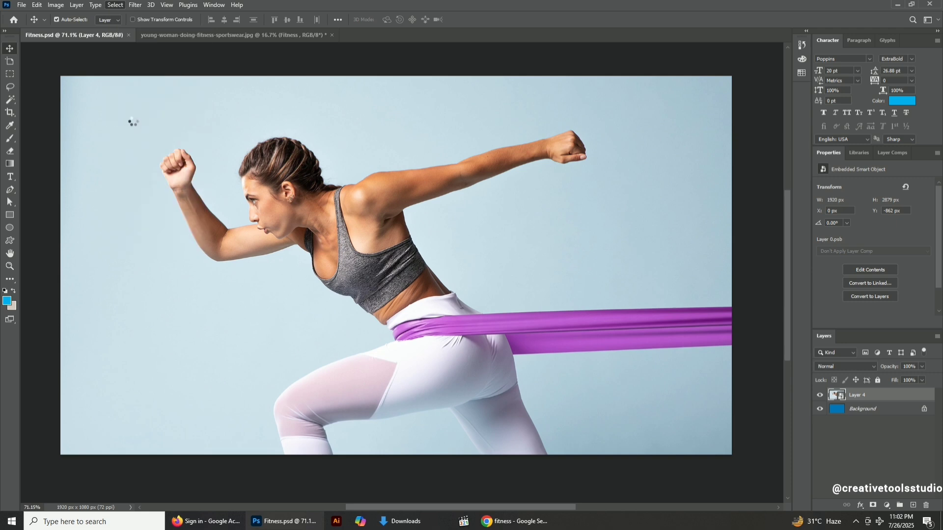
Add the rest of the purple resistance band to the selection with the Quick Selection Tool.
{"action": "left_click", "coordinate": [11, 101]}
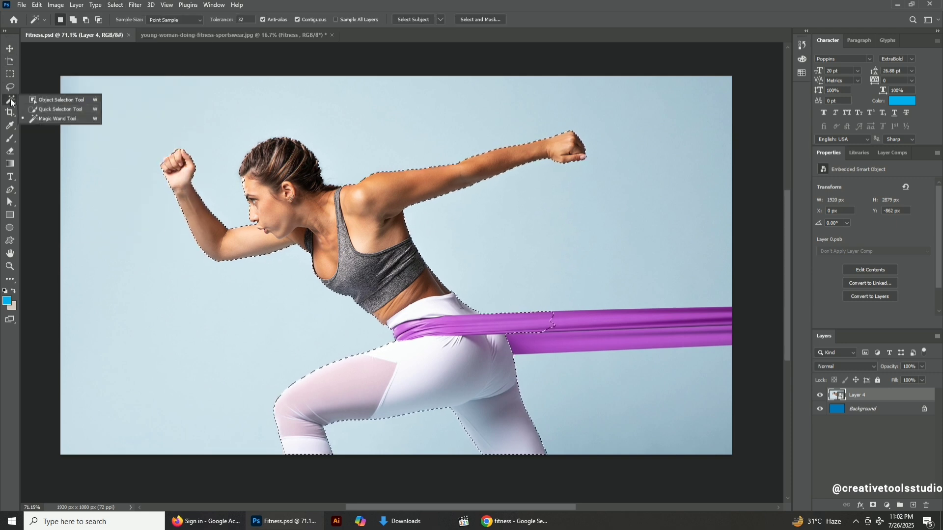
{"action": "left_click", "coordinate": [59, 109]}
{"action": "mouse_move", "coordinate": [511, 341]}
{"action": "left_mouse_down"}
{"action": "mouse_move", "coordinate": [635, 315]}
{"action": "mouse_move", "coordinate": [700, 312]}
{"action": "left_mouse_up"}
{"action": "left_click", "coordinate": [913, 504]}
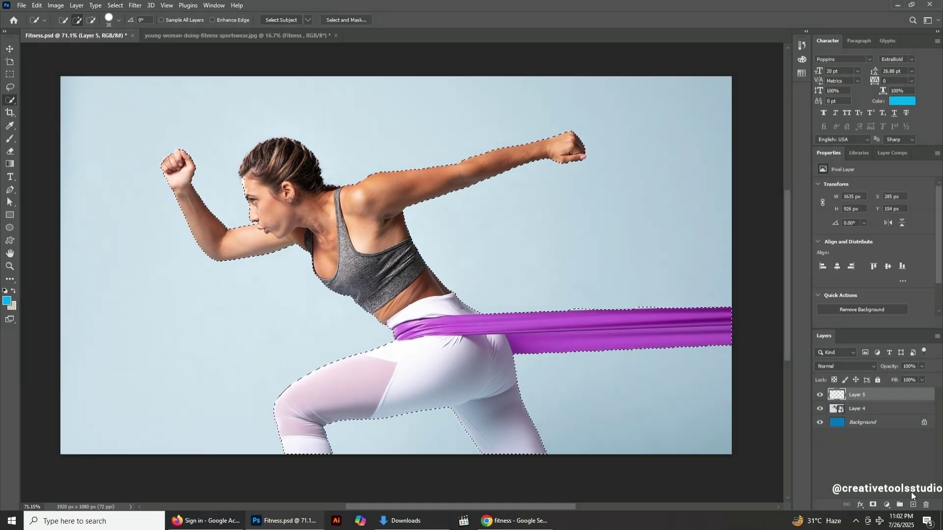
{"action": "key", "text": "ctrl+z"}
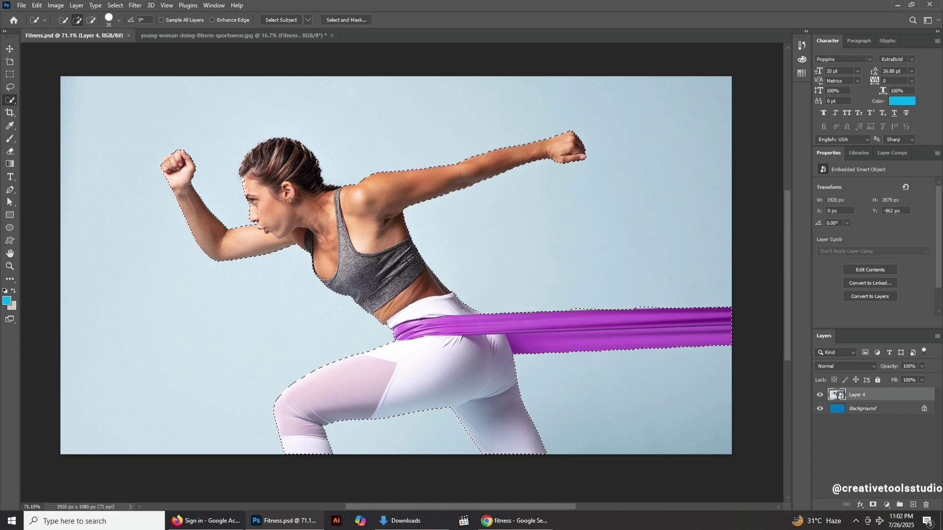
Refine the selection edge around the forehead and hair with the Lasso tool.
{"action": "scroll", "coordinate": [230, 162], "scroll_direction": "up", "scroll_amount": 5}
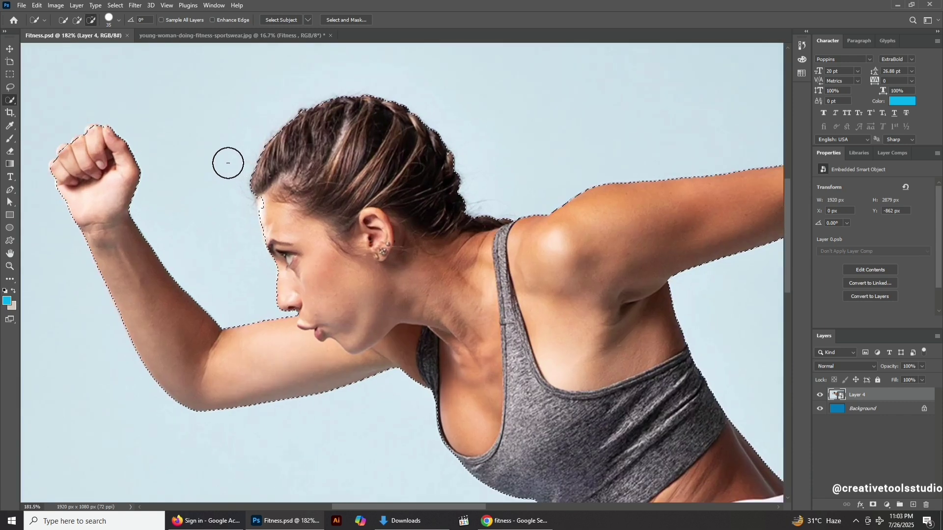
{"action": "left_click", "coordinate": [9, 89]}
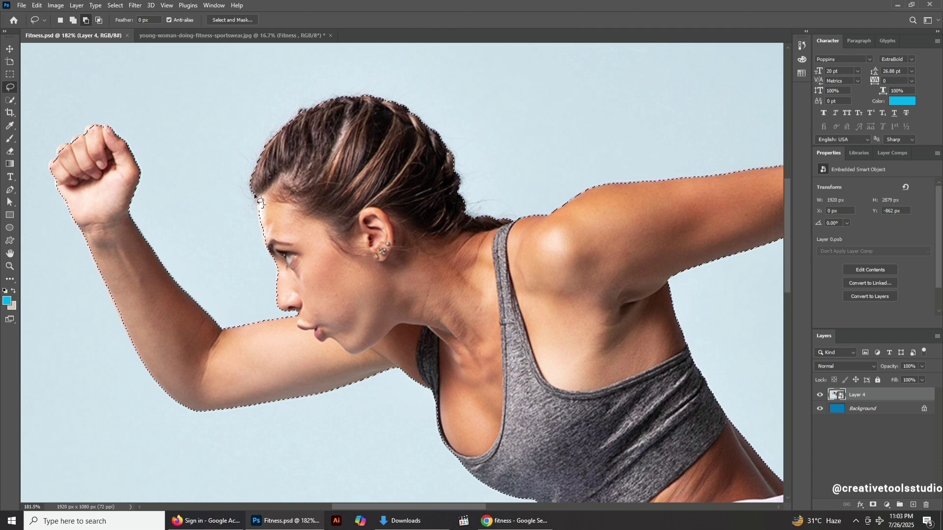
{"action": "mouse_move", "coordinate": [254, 195]}
{"action": "left_mouse_down"}
{"action": "mouse_move", "coordinate": [265, 246]}
{"action": "mouse_move", "coordinate": [287, 257]}
{"action": "mouse_move", "coordinate": [318, 215]}
{"action": "mouse_move", "coordinate": [255, 201]}
{"action": "mouse_move", "coordinate": [268, 262]}
{"action": "mouse_move", "coordinate": [290, 284]}
{"action": "mouse_move", "coordinate": [358, 299]}
{"action": "mouse_move", "coordinate": [397, 193]}
{"action": "mouse_move", "coordinate": [360, 133]}
{"action": "mouse_move", "coordinate": [301, 135]}
{"action": "left_mouse_up"}
{"action": "scroll", "coordinate": [266, 214], "scroll_direction": "up", "scroll_amount": 3}
{"action": "scroll", "coordinate": [257, 208], "scroll_direction": "up", "scroll_amount": 5}
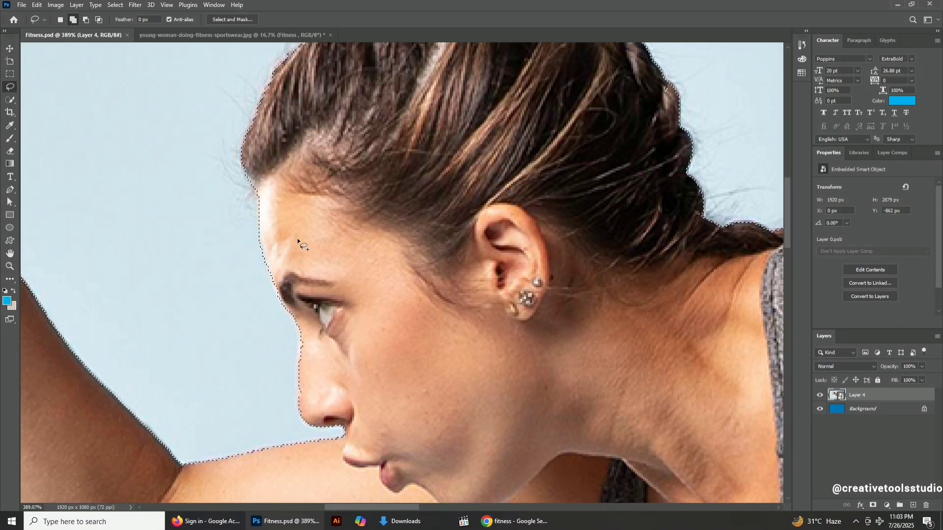
{"action": "scroll", "coordinate": [298, 241], "scroll_direction": "down", "scroll_amount": 1}
{"action": "scroll", "coordinate": [297, 241], "scroll_direction": "down", "scroll_amount": 5}
{"action": "left_click_drag", "start_coordinate": [516, 353], "coordinate": [565, 344]}
Refine the selection around the rear fist and at the waist with the Lasso tool.
{"action": "scroll", "coordinate": [329, 122], "scroll_direction": "up", "scroll_amount": 4}
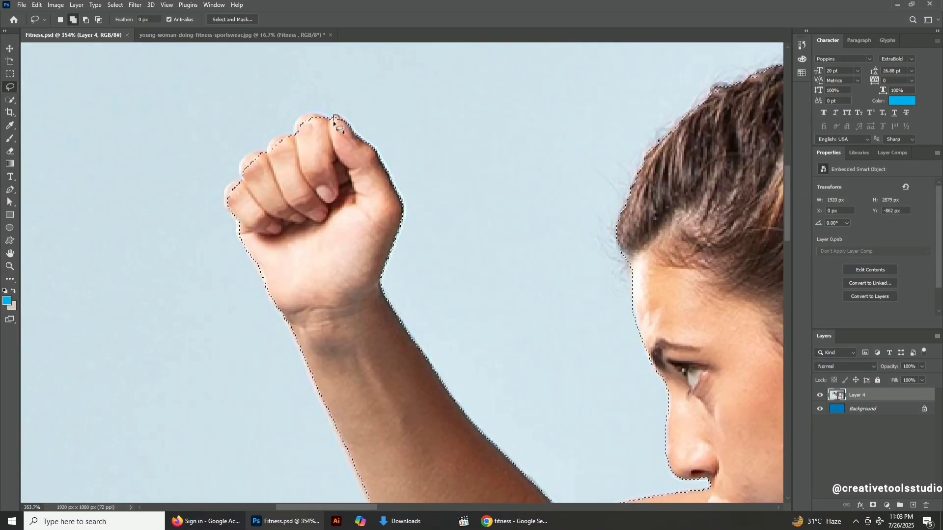
{"action": "scroll", "coordinate": [335, 121], "scroll_direction": "up", "scroll_amount": 5}
{"action": "mouse_move", "coordinate": [301, 120]}
{"action": "left_mouse_down"}
{"action": "mouse_move", "coordinate": [172, 229]}
{"action": "mouse_move", "coordinate": [201, 291]}
{"action": "mouse_move", "coordinate": [183, 315]}
{"action": "left_mouse_up"}
{"action": "scroll", "coordinate": [183, 314], "scroll_direction": "down", "scroll_amount": 10}
{"action": "scroll", "coordinate": [429, 285], "scroll_direction": "up", "scroll_amount": 3}
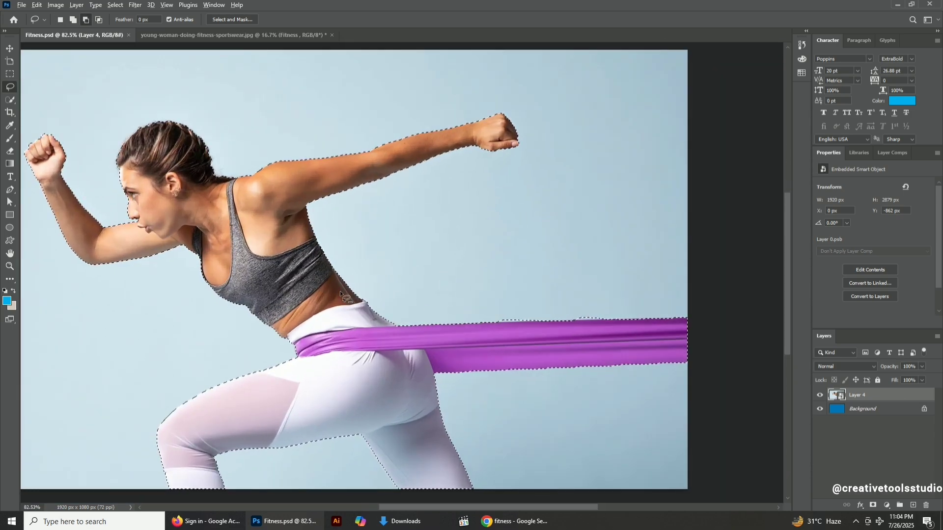
{"action": "scroll", "coordinate": [340, 291], "scroll_direction": "down", "scroll_amount": 2}
{"action": "left_click_drag", "start_coordinate": [331, 278], "coordinate": [365, 276]}
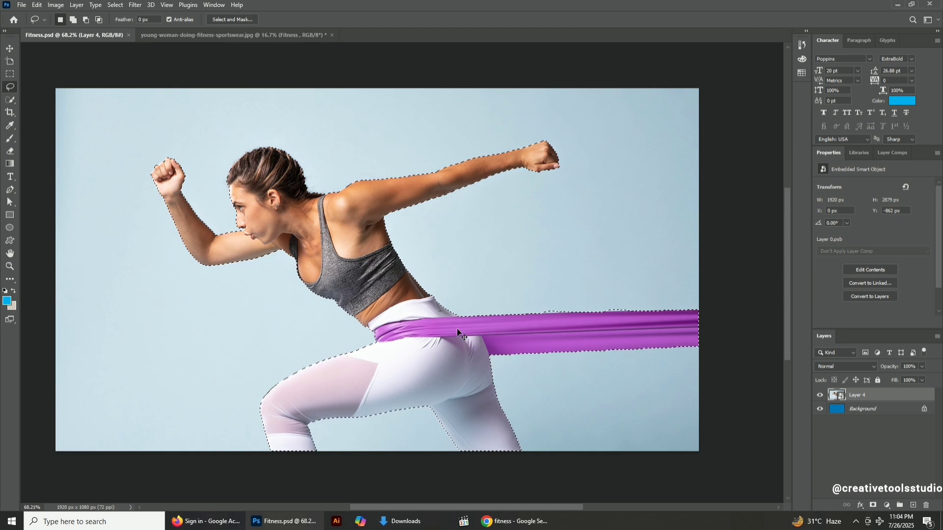
Copy the selection to a new layer and toggle the layer below on and off to check it.
{"action": "key", "text": "ctrl+j"}
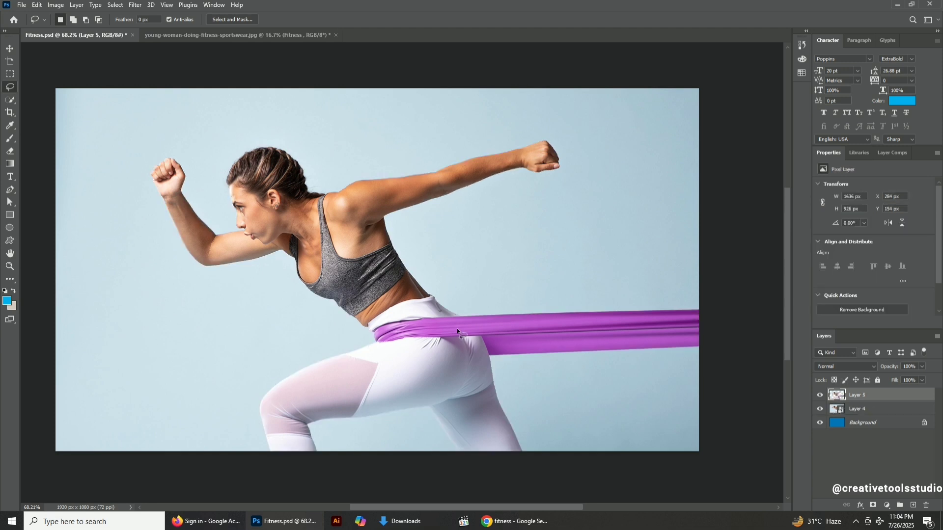
{"action": "left_click", "coordinate": [820, 411]}
{"action": "left_click", "coordinate": [819, 411]}
{"action": "left_click", "coordinate": [819, 412]}
{"action": "left_click", "coordinate": [820, 411]}
{"action": "key", "text": "v"}
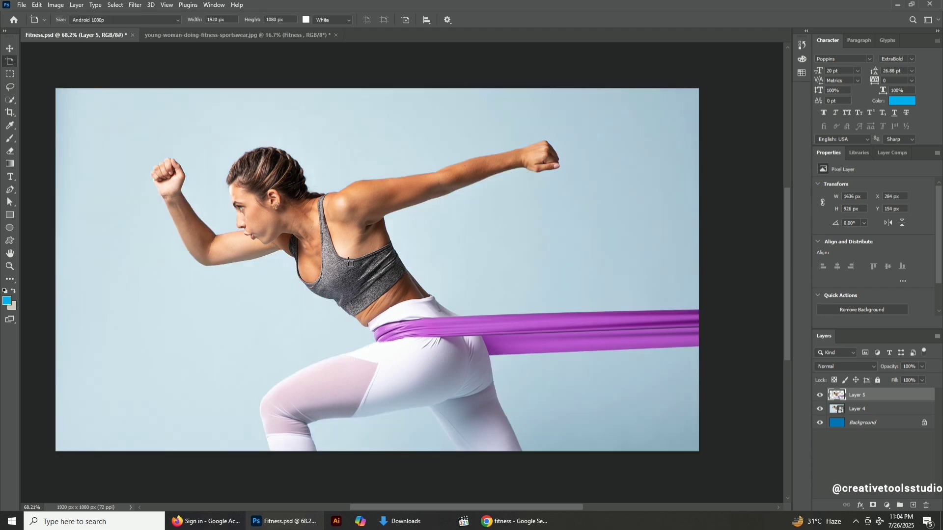
{"action": "key", "text": "v"}
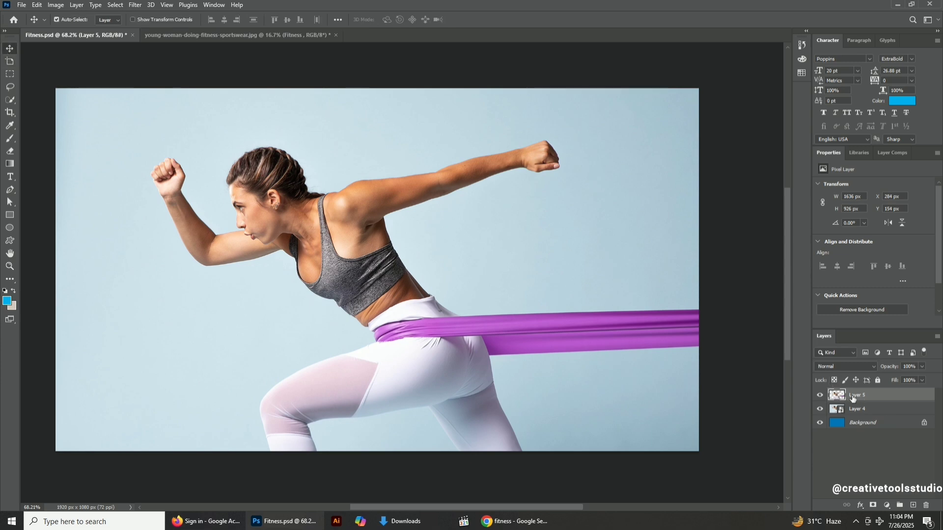
Convert the new Layer 5 into a smart object.
{"action": "right_click", "coordinate": [872, 396]}
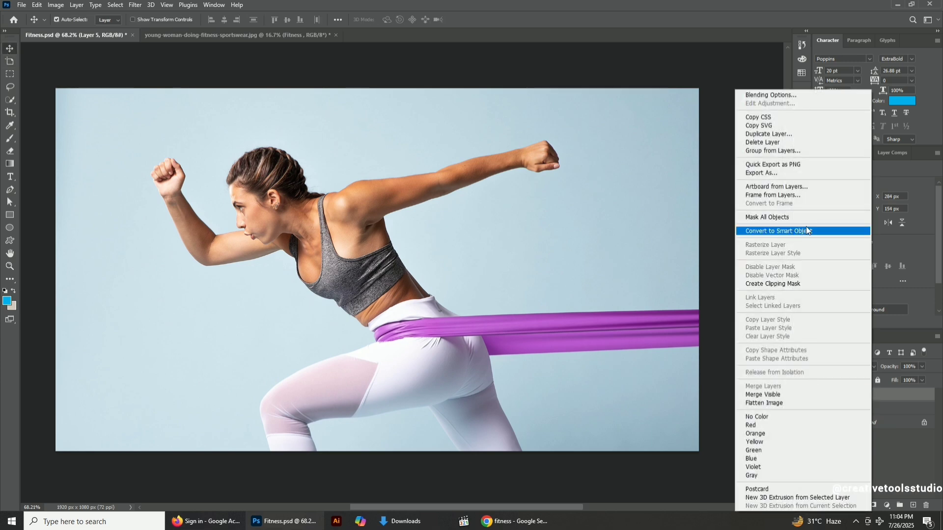
{"action": "left_click", "coordinate": [791, 231]}
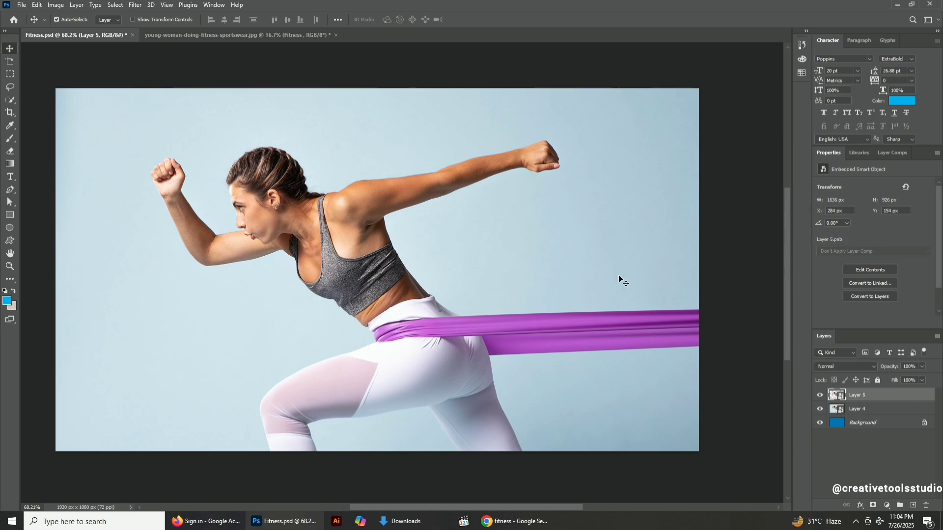
Apply the Path Blur filter from the Blur Gallery and switch its mode to Rear Sync Flash.
{"action": "scroll", "coordinate": [343, 294], "scroll_direction": "up", "scroll_amount": 2}
{"action": "scroll", "coordinate": [402, 268], "scroll_direction": "down", "scroll_amount": 1}
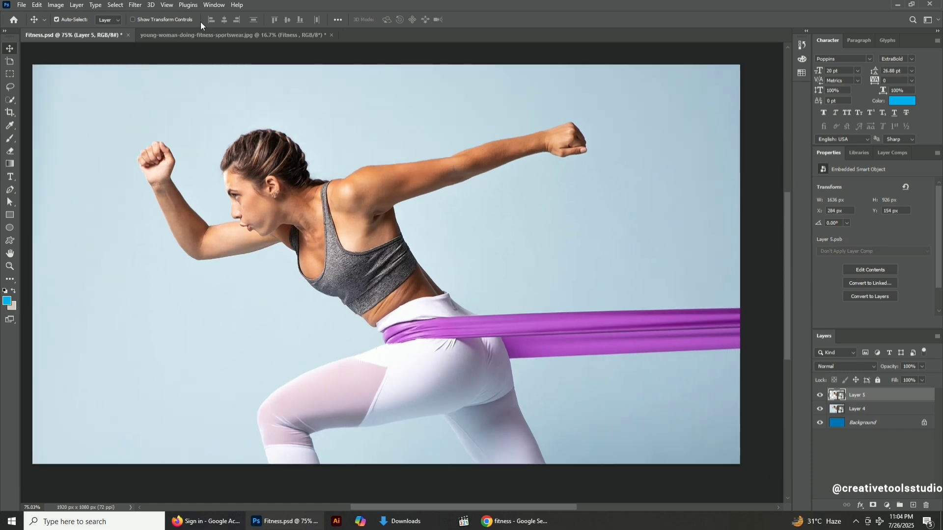
{"action": "left_click", "coordinate": [135, 5]}
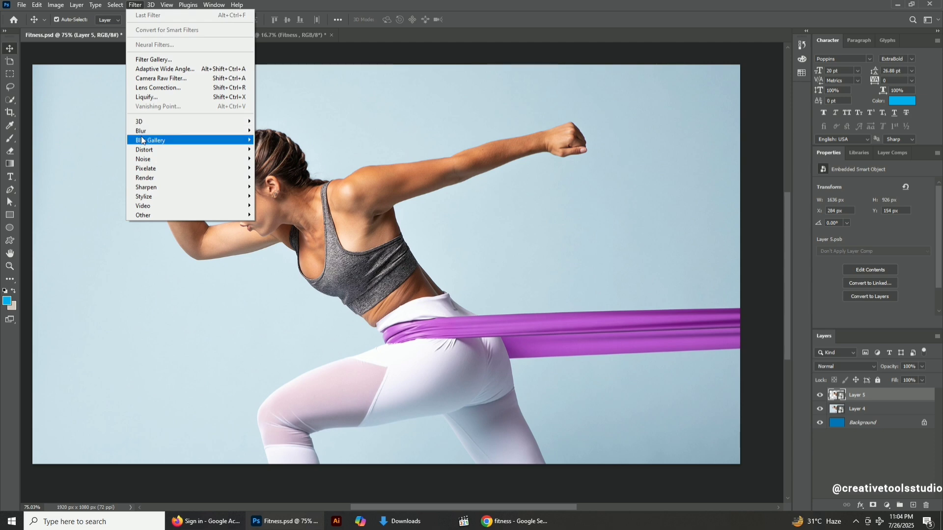
{"action": "mouse_move", "coordinate": [175, 141]}
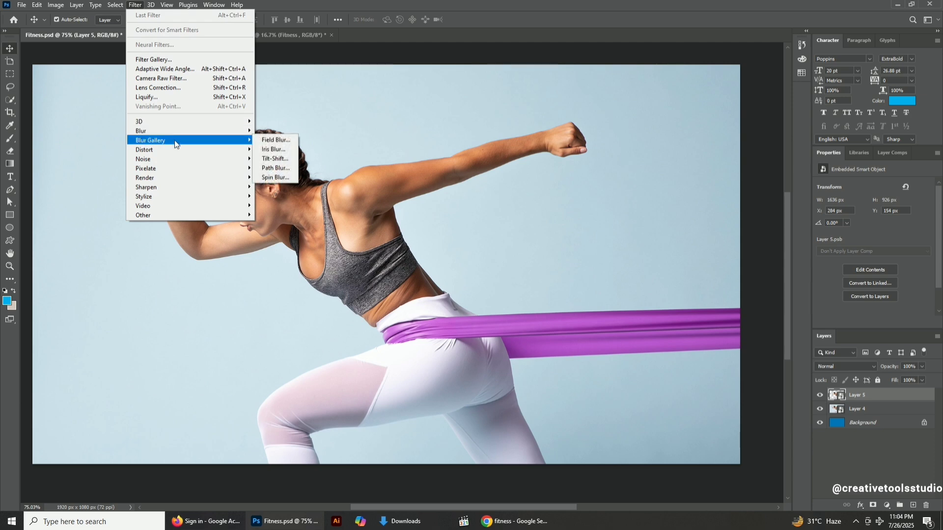
{"action": "left_click", "coordinate": [276, 169]}
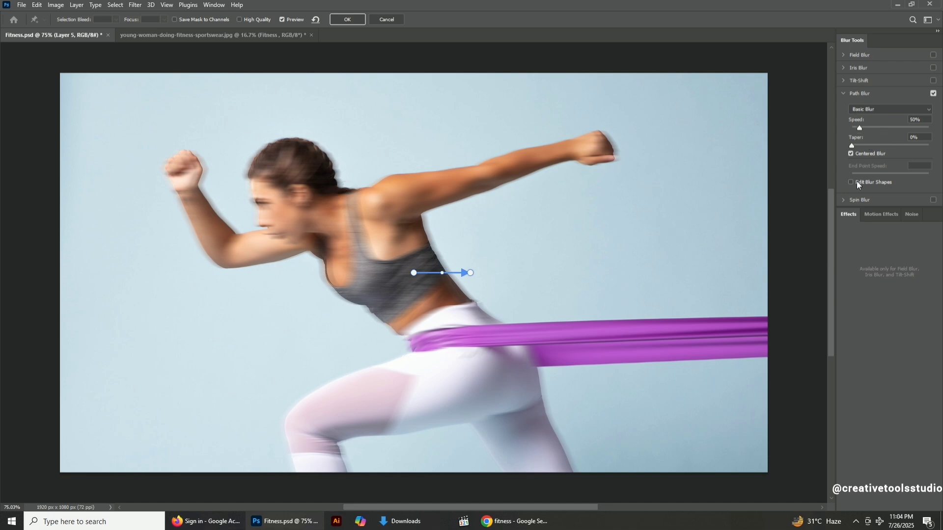
{"action": "left_click", "coordinate": [861, 109]}
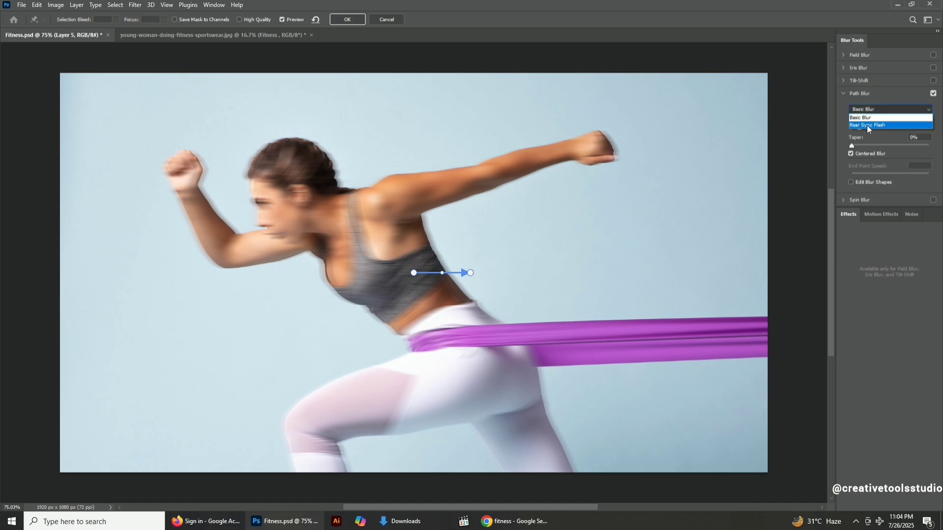
{"action": "left_click", "coordinate": [867, 126]}
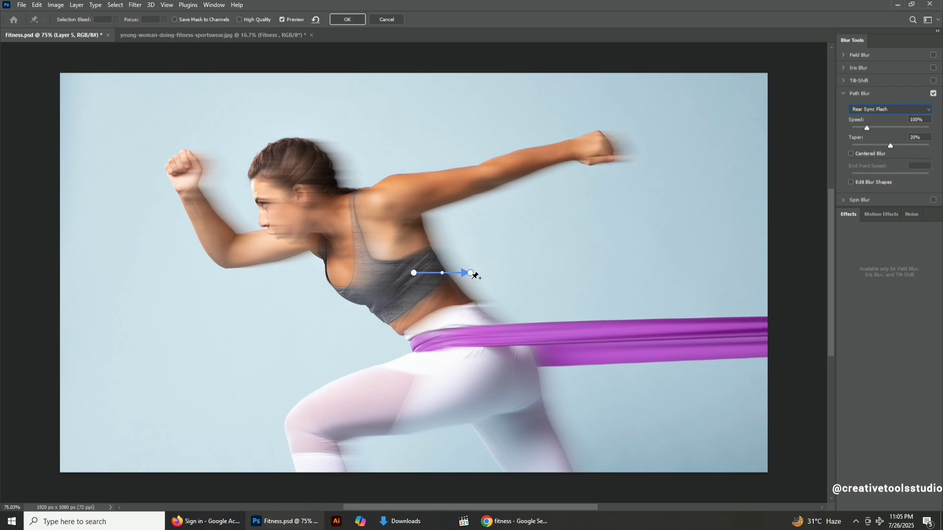
Tilt the blur path upward toward the extended arm and raise its end-point speed to 264 px.
{"action": "left_click_drag", "start_coordinate": [470, 273], "coordinate": [488, 239]}
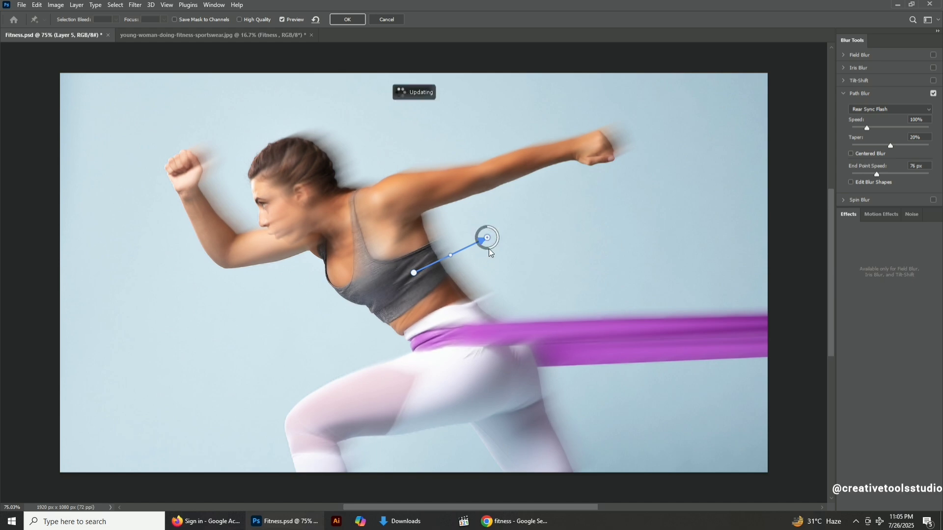
{"action": "mouse_move", "coordinate": [489, 249]}
{"action": "left_mouse_down"}
{"action": "mouse_move", "coordinate": [475, 237]}
{"action": "mouse_move", "coordinate": [494, 248]}
{"action": "mouse_move", "coordinate": [494, 229]}
{"action": "mouse_move", "coordinate": [480, 226]}
{"action": "mouse_move", "coordinate": [496, 233]}
{"action": "mouse_move", "coordinate": [494, 243]}
{"action": "mouse_move", "coordinate": [478, 242]}
{"action": "left_mouse_up"}
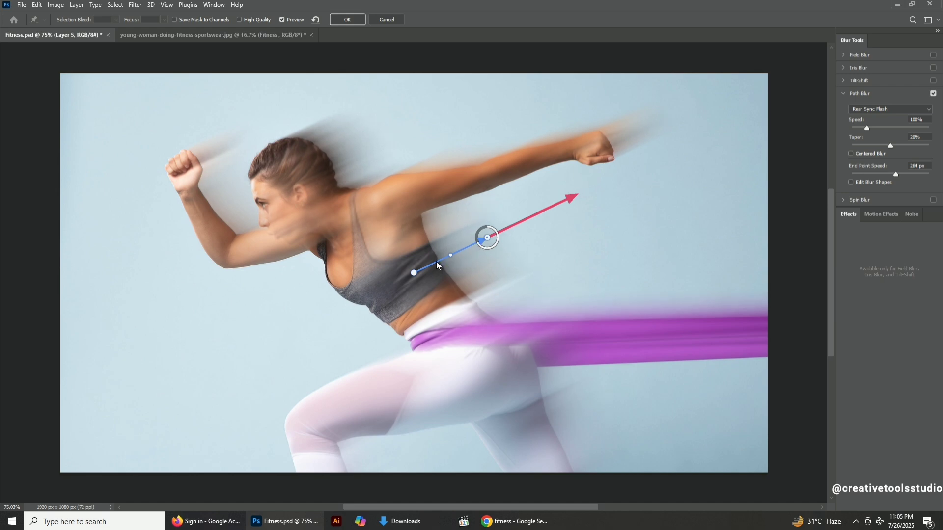
{"action": "left_click", "coordinate": [449, 256]}
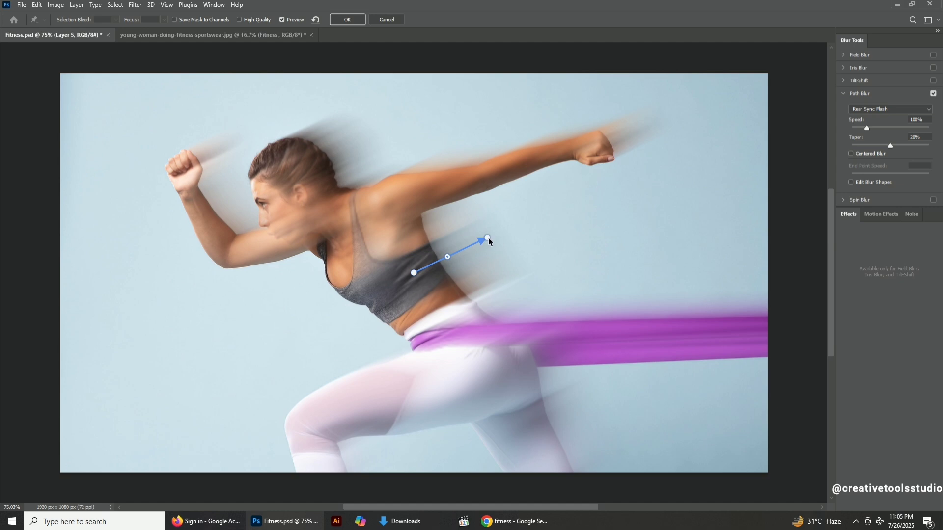
{"action": "mouse_move", "coordinate": [487, 238]}
{"action": "left_mouse_down"}
{"action": "mouse_move", "coordinate": [506, 226]}
{"action": "mouse_move", "coordinate": [499, 230]}
{"action": "left_mouse_up"}
Enable Edit Blur Shapes and curve the end blur shape over the extended fist, raising its speed to 648 px.
{"action": "left_click", "coordinate": [851, 183]}
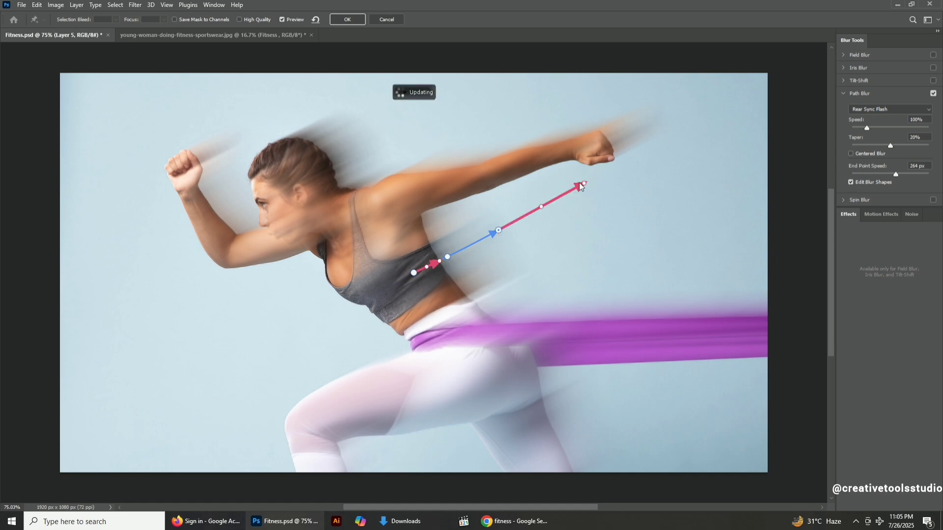
{"action": "left_click_drag", "start_coordinate": [581, 184], "coordinate": [635, 165]}
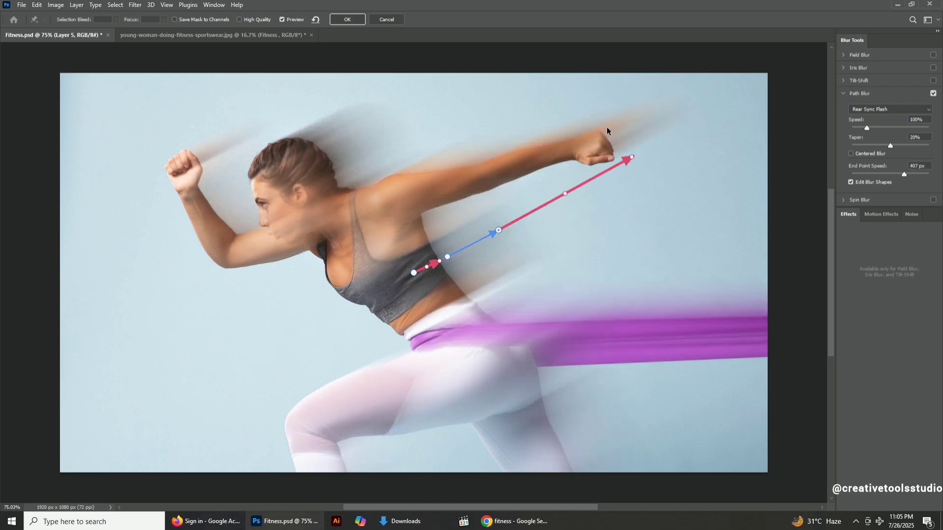
{"action": "left_click_drag", "start_coordinate": [606, 130], "coordinate": [626, 140]}
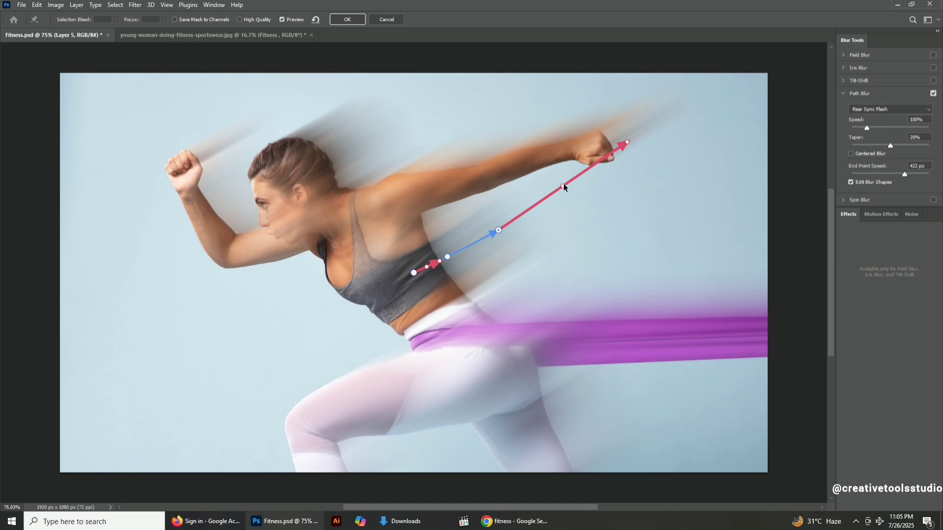
{"action": "left_click_drag", "start_coordinate": [564, 185], "coordinate": [540, 156]}
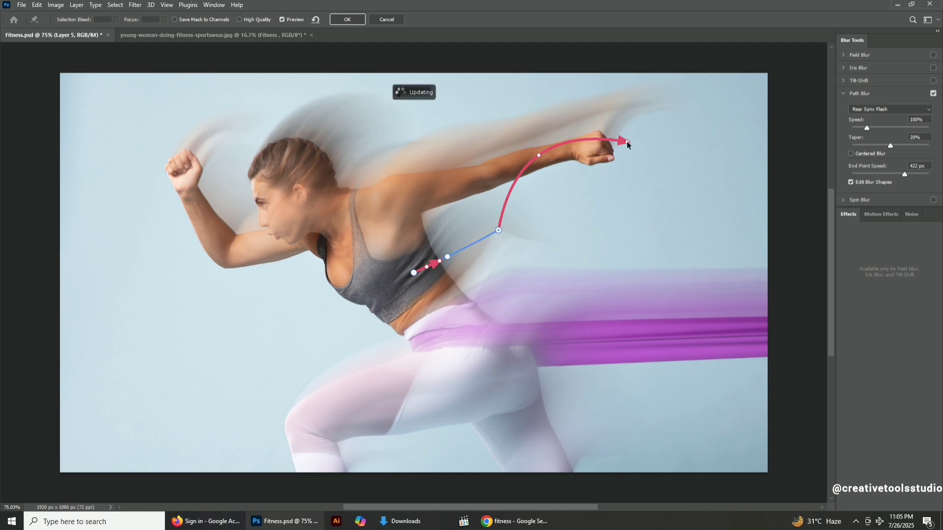
{"action": "left_click_drag", "start_coordinate": [631, 140], "coordinate": [731, 180]}
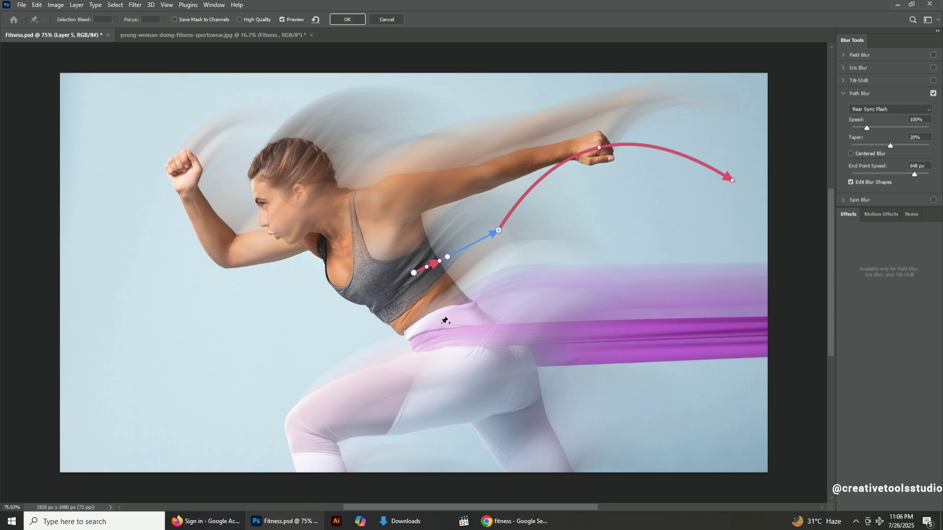
Draw a second blur path along the purple band from the hip to about mid-band.
{"action": "left_click_drag", "start_coordinate": [441, 329], "coordinate": [582, 323]}
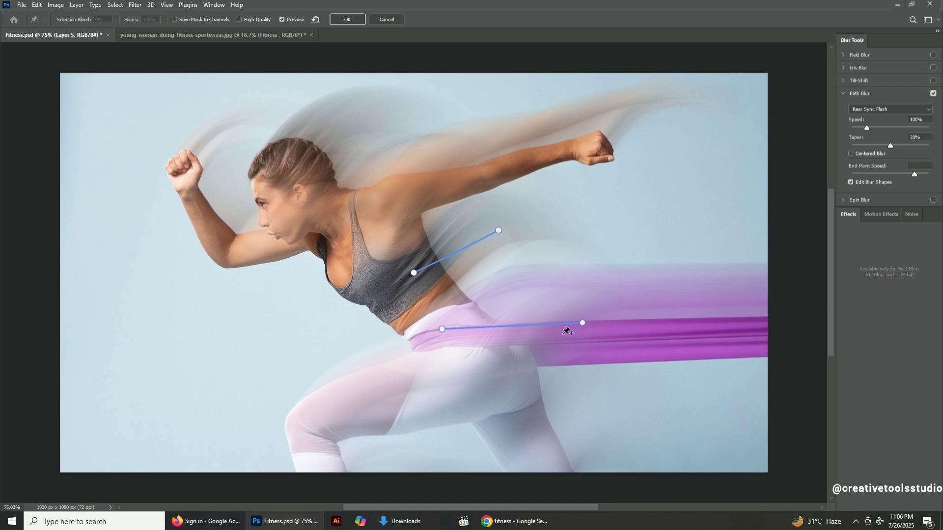
{"action": "left_click", "coordinate": [509, 325]}
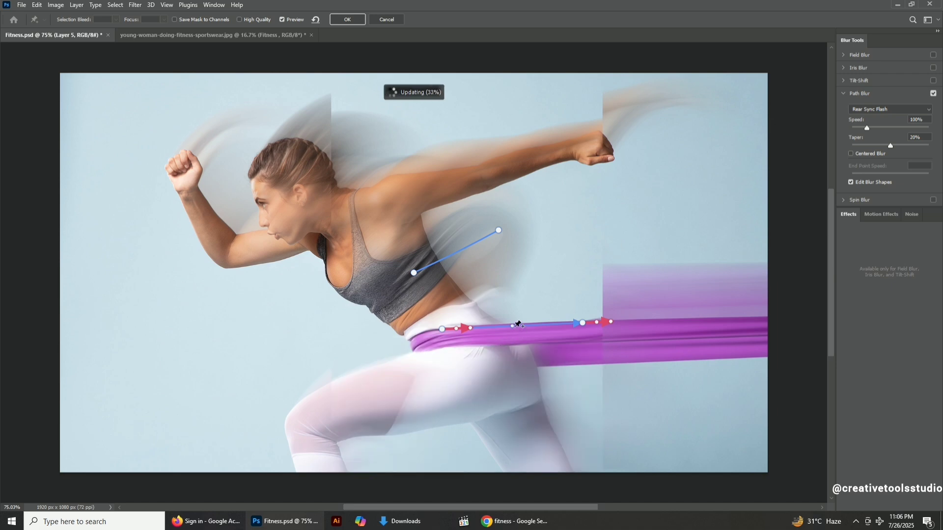
Reshape the first path's start blur shape to point down toward the waist at 207 px.
{"action": "left_click", "coordinate": [414, 273]}
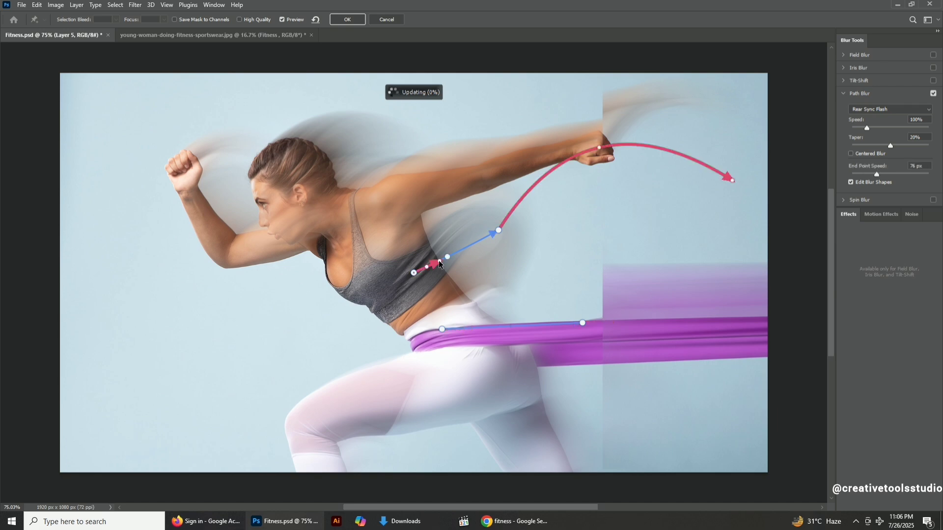
{"action": "left_click_drag", "start_coordinate": [440, 264], "coordinate": [486, 301]}
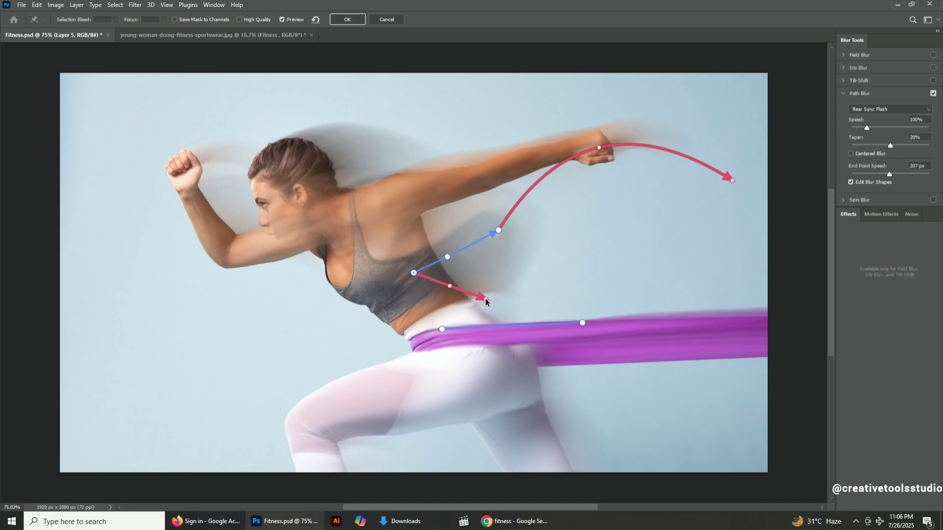
{"action": "left_click", "coordinate": [441, 329]}
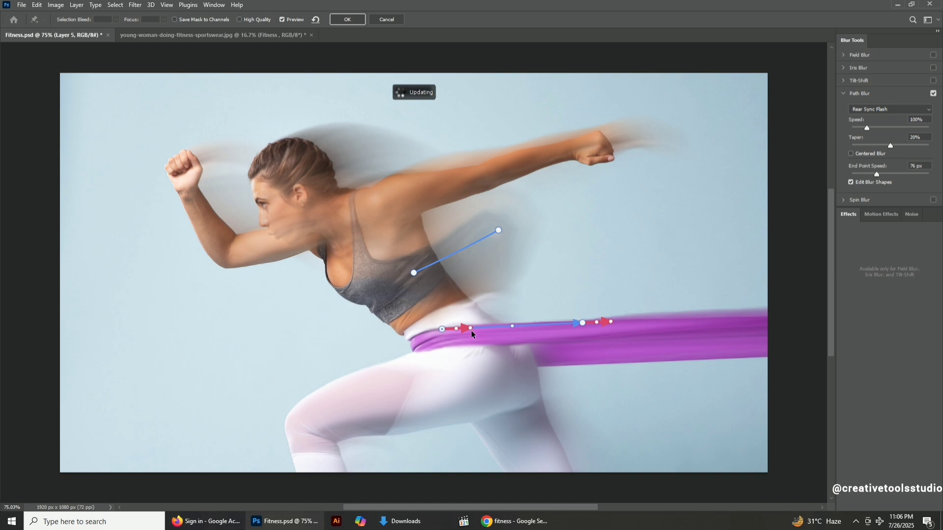
Point the second path's start blur shape down along the thigh and angle its end blur shape up-right at 565 px.
{"action": "left_click_drag", "start_coordinate": [469, 363], "coordinate": [555, 409]}
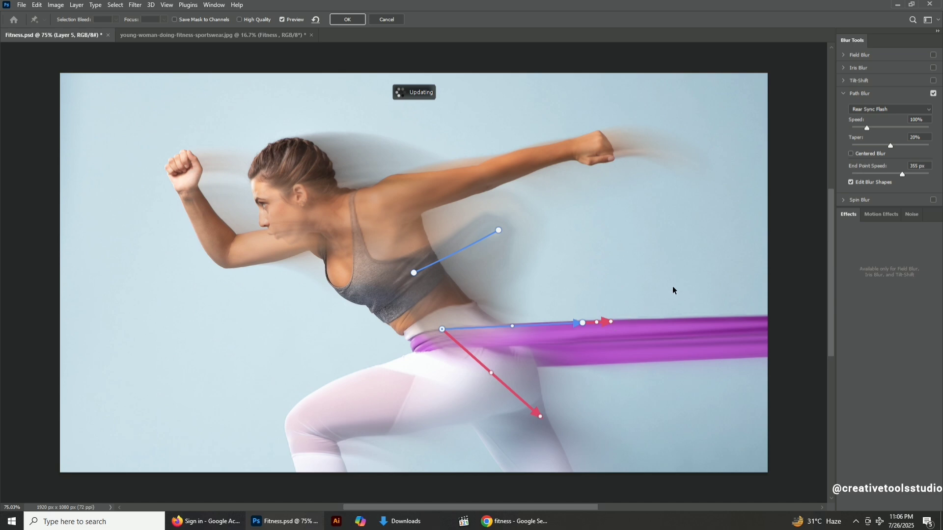
{"action": "left_click_drag", "start_coordinate": [705, 210], "coordinate": [731, 176]}
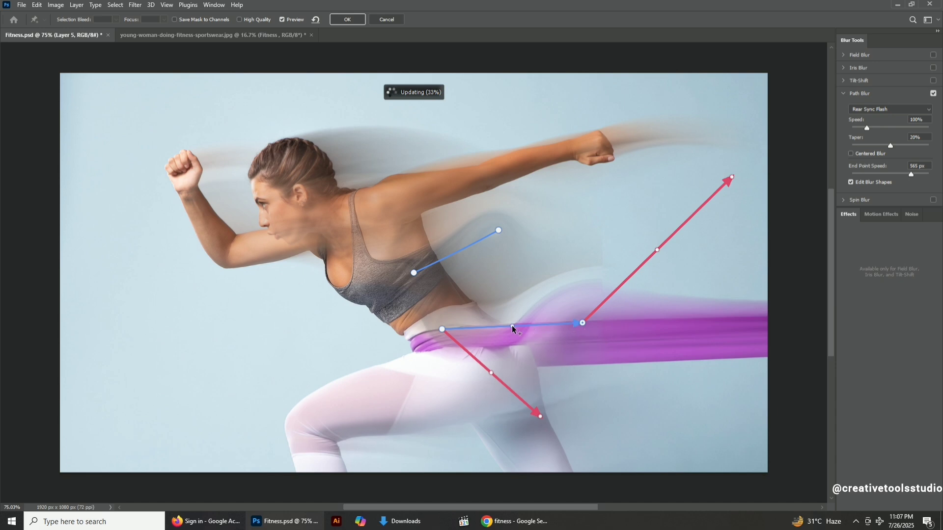
Bow the second path downward and bend its end blur shape out to the right at 420 px.
{"action": "left_click_drag", "start_coordinate": [535, 360], "coordinate": [500, 343]}
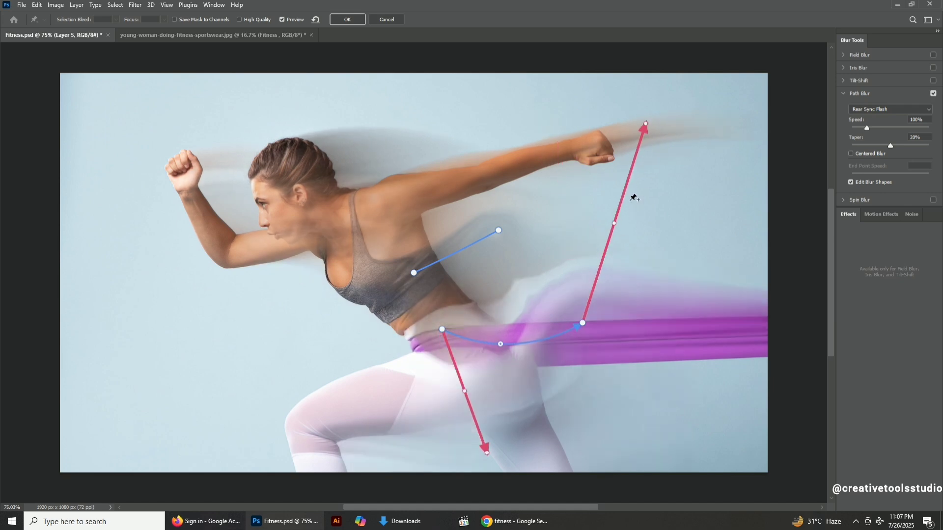
{"action": "left_click", "coordinate": [614, 223]}
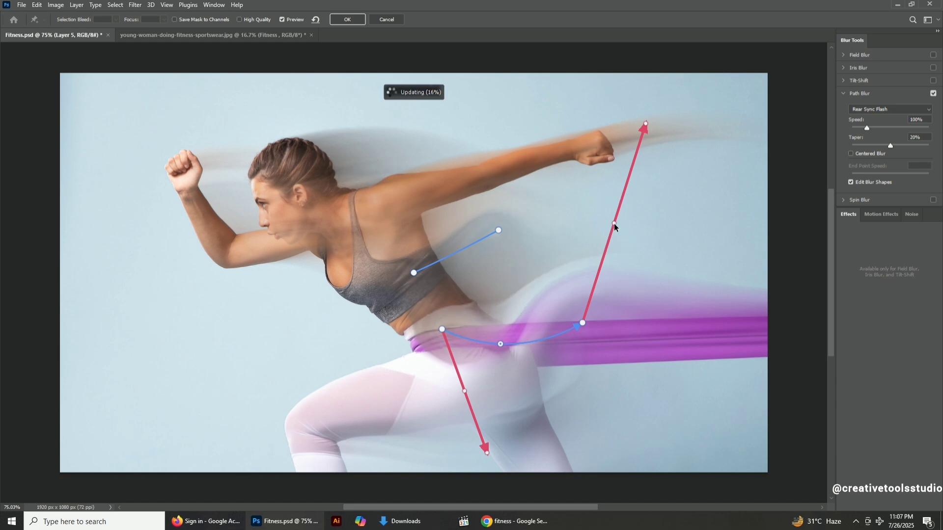
{"action": "left_click_drag", "start_coordinate": [613, 223], "coordinate": [590, 201]}
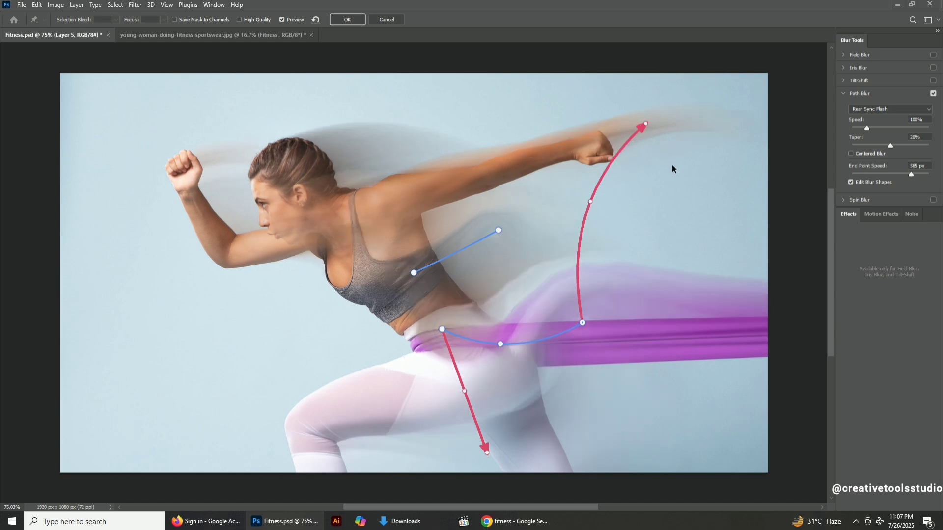
{"action": "left_click_drag", "start_coordinate": [645, 124], "coordinate": [717, 246]}
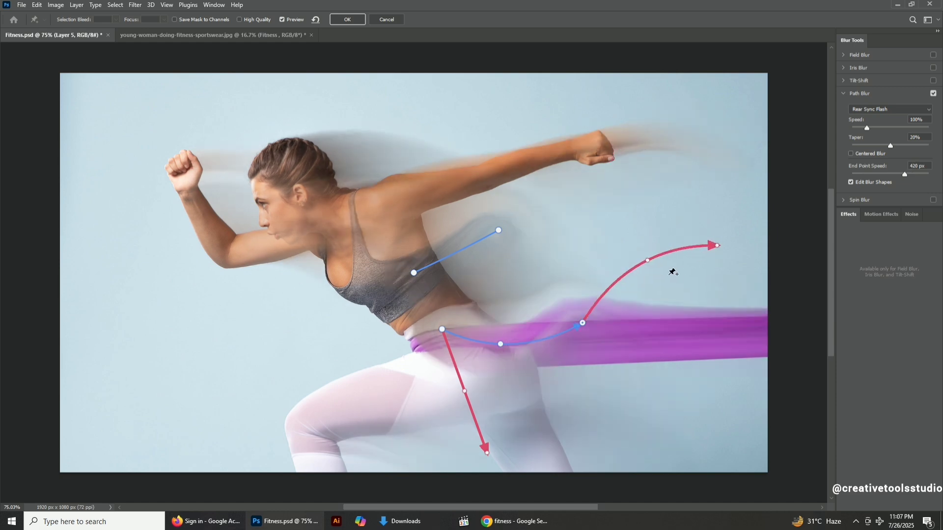
Arch the second path's end blur shape up beneath the extended arm.
{"action": "left_click", "coordinate": [648, 260]}
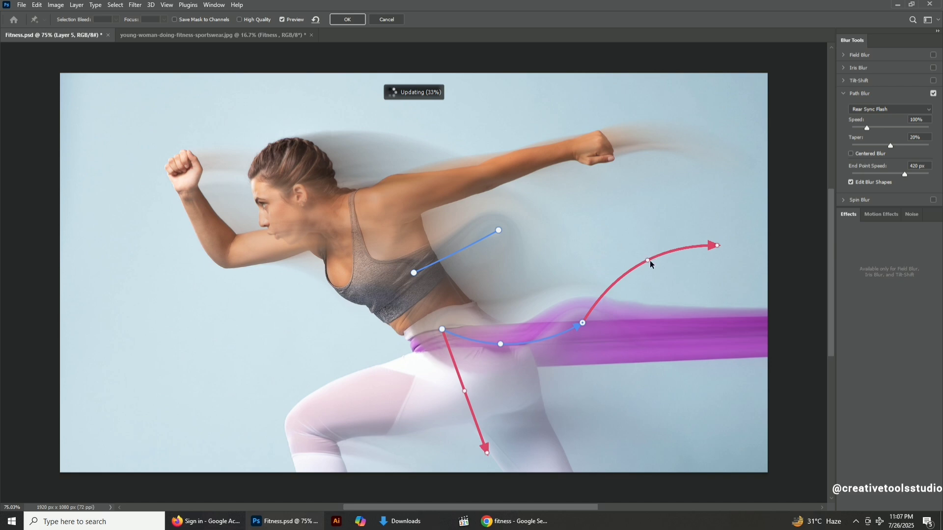
{"action": "left_click_drag", "start_coordinate": [640, 240], "coordinate": [631, 205]}
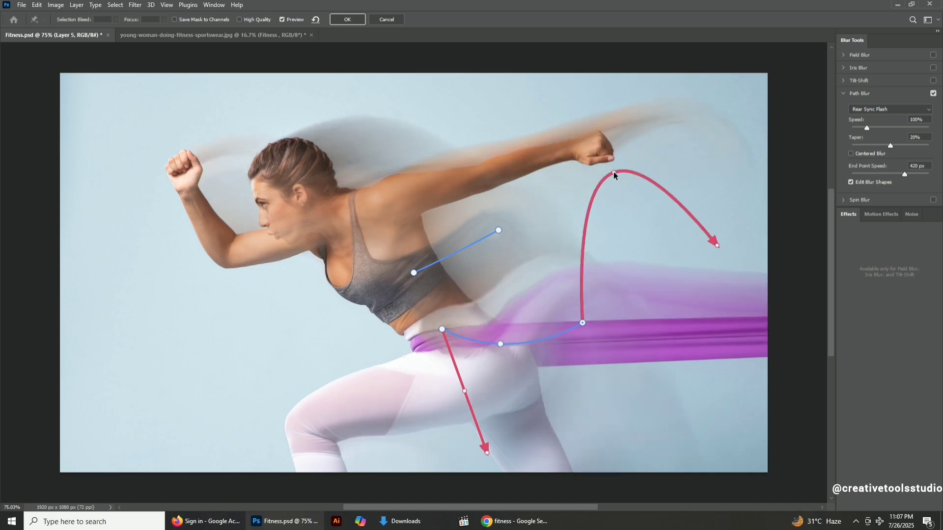
{"action": "left_click_drag", "start_coordinate": [613, 172], "coordinate": [624, 193]}
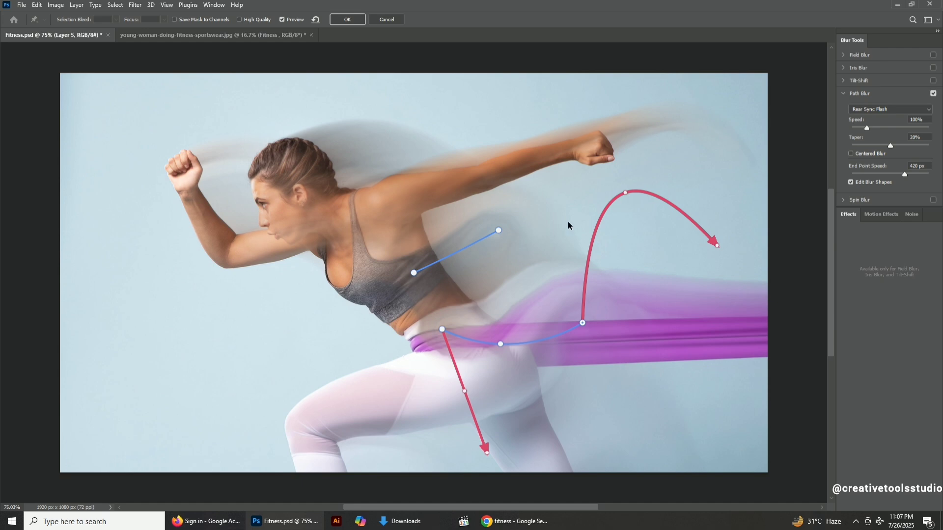
Move the first path's end point up the arm toward the elbow, curve the path, and raise its end blur shape arch.
{"action": "left_click", "coordinate": [498, 230]}
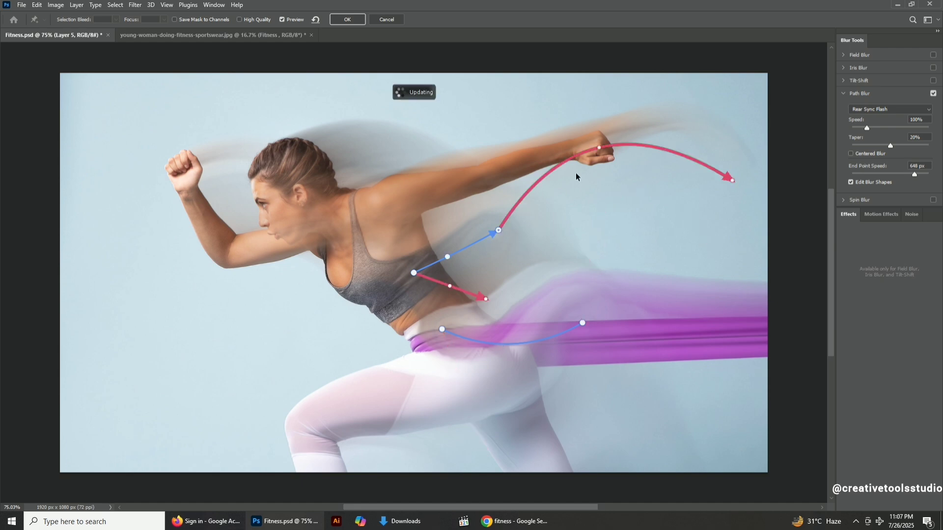
{"action": "left_click_drag", "start_coordinate": [598, 147], "coordinate": [592, 118]}
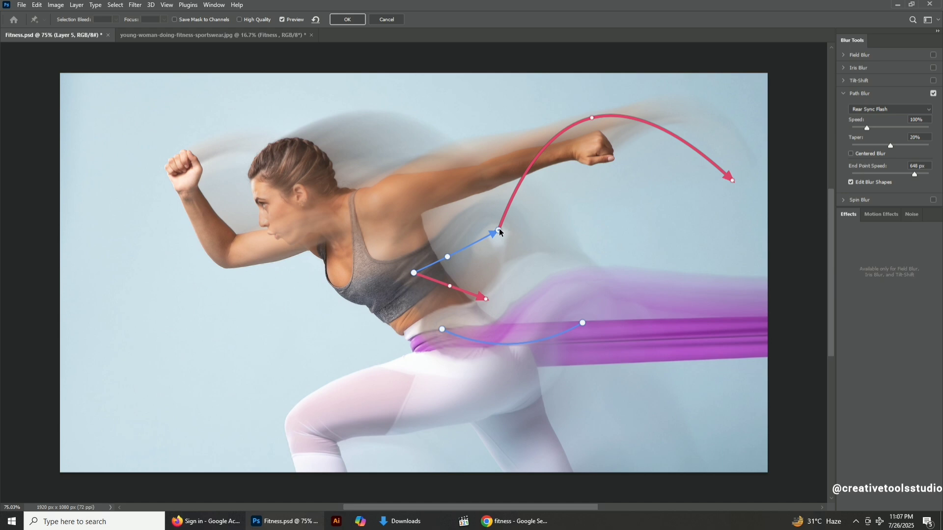
{"action": "left_click_drag", "start_coordinate": [499, 230], "coordinate": [537, 172]}
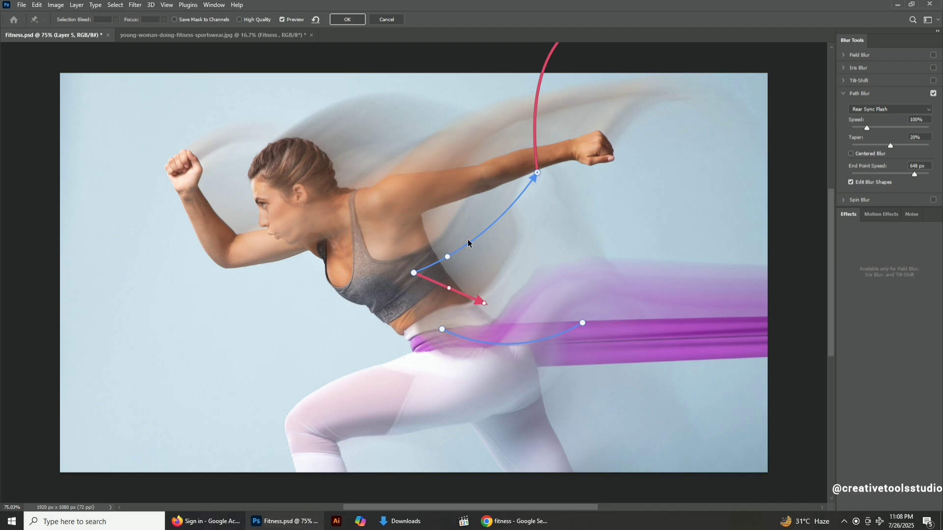
{"action": "left_click_drag", "start_coordinate": [448, 257], "coordinate": [486, 231]}
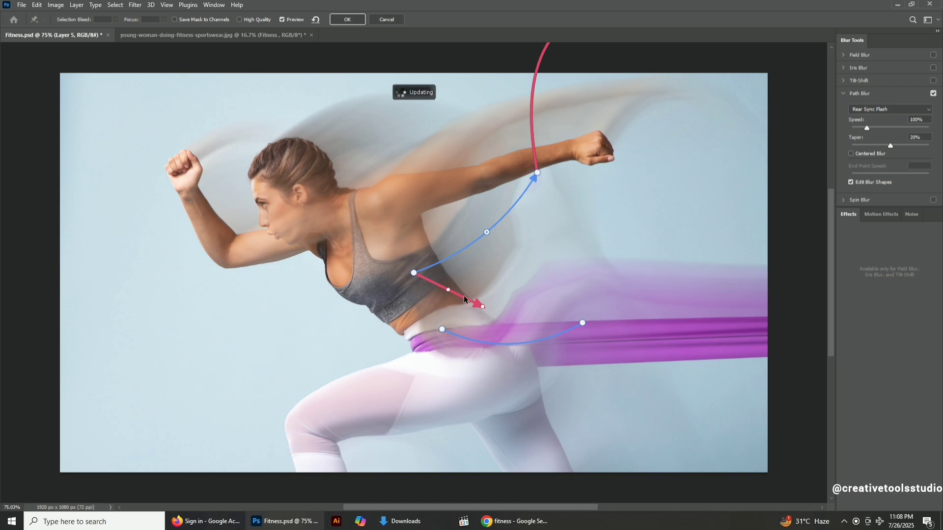
Reshape the first path's end blur shape into a high arch ending just right of the extended fist at 491 px.
{"action": "scroll", "coordinate": [582, 225], "scroll_direction": "up", "scroll_amount": 1}
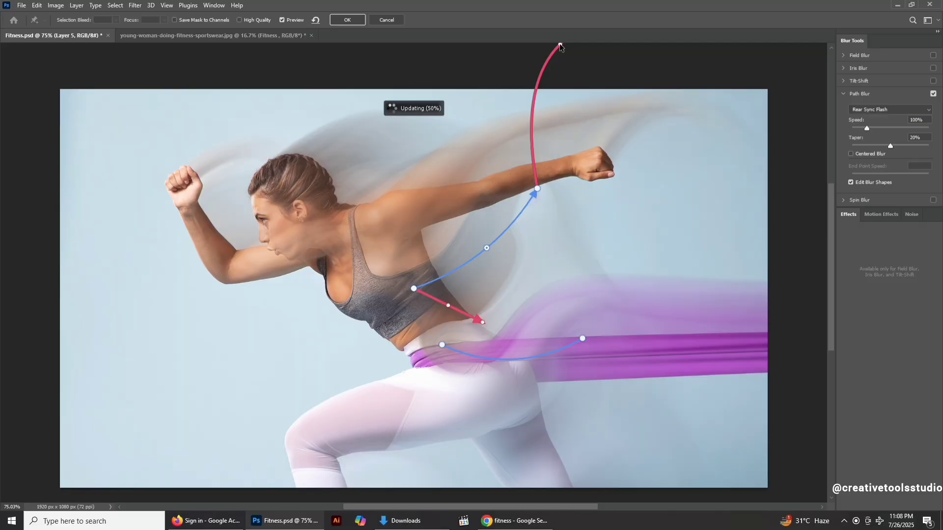
{"action": "left_click", "coordinate": [560, 45]}
{"action": "left_click_drag", "start_coordinate": [562, 45], "coordinate": [573, 109]}
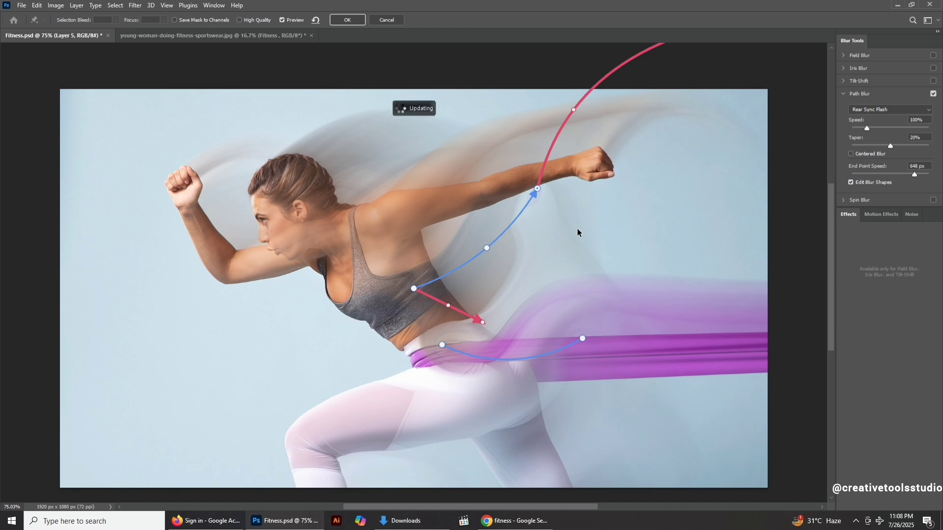
{"action": "scroll", "coordinate": [636, 193], "scroll_direction": "down", "scroll_amount": 2}
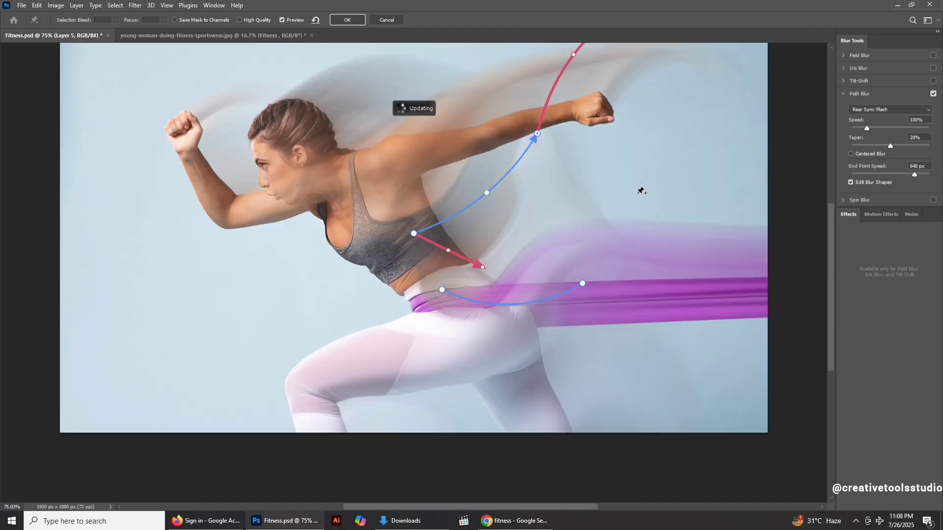
{"action": "scroll", "coordinate": [641, 191], "scroll_direction": "down", "scroll_amount": 1}
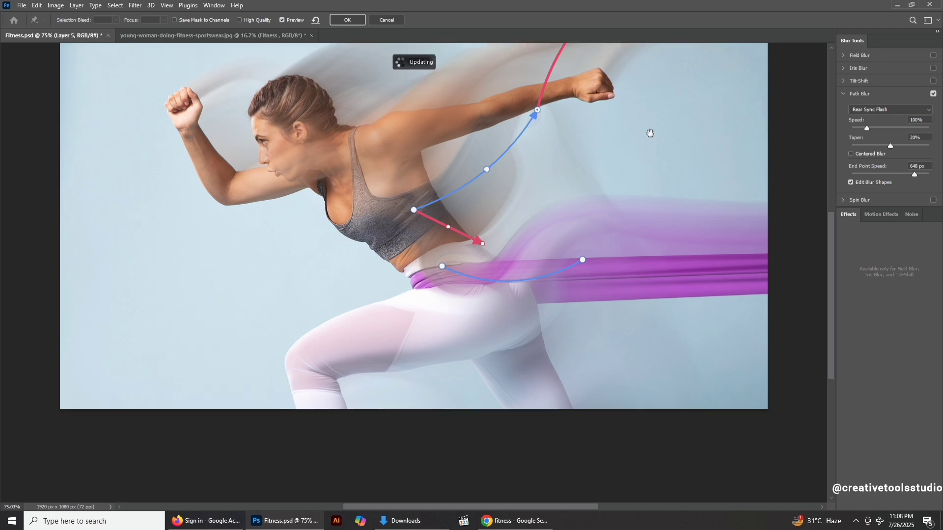
{"action": "left_click_drag", "start_coordinate": [661, 106], "coordinate": [627, 178]}
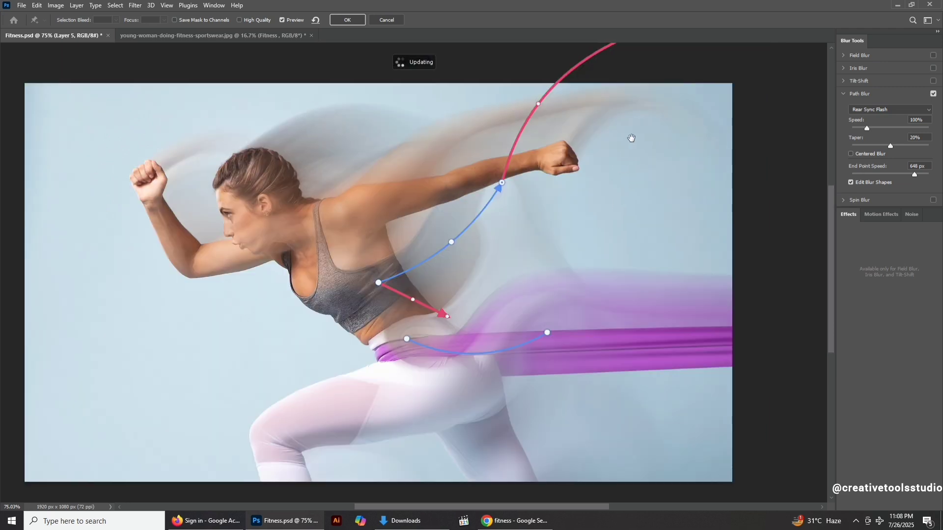
{"action": "left_click_drag", "start_coordinate": [646, 131], "coordinate": [621, 194]}
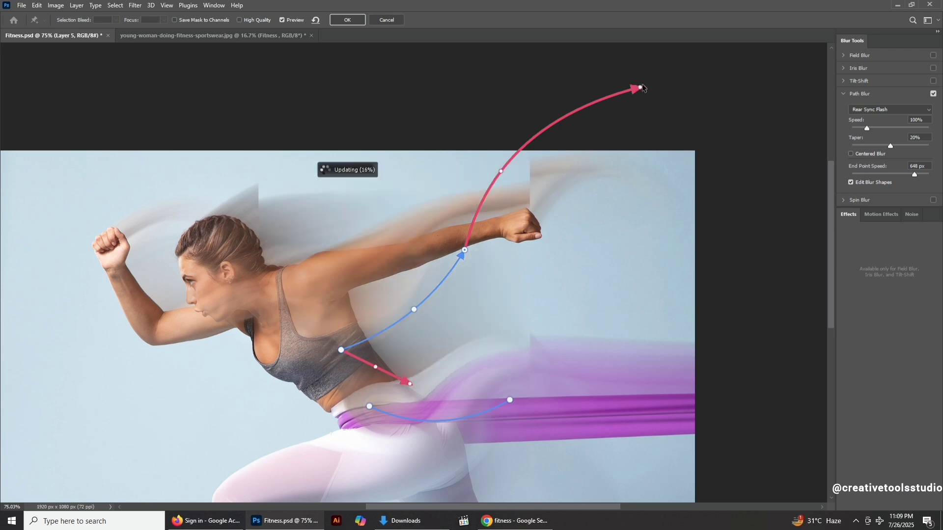
{"action": "left_click_drag", "start_coordinate": [640, 87], "coordinate": [642, 217]}
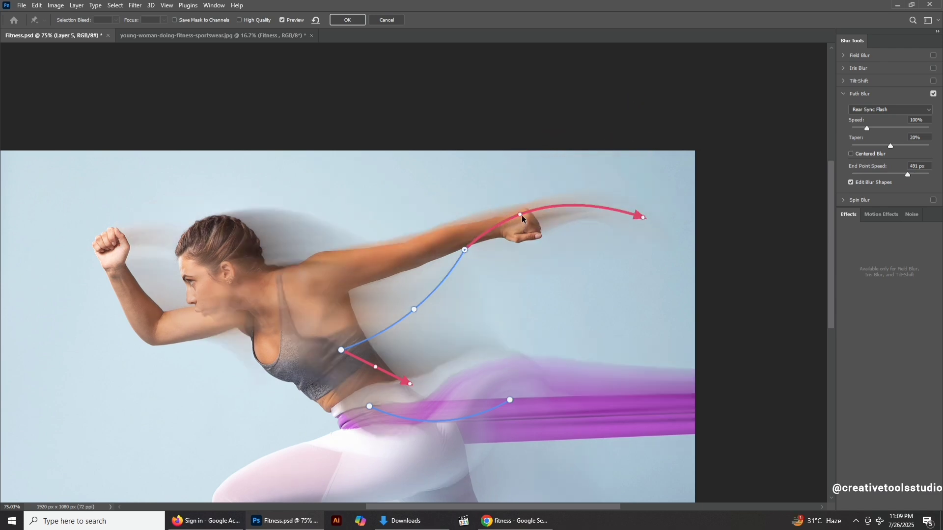
{"action": "left_click_drag", "start_coordinate": [519, 214], "coordinate": [494, 101]}
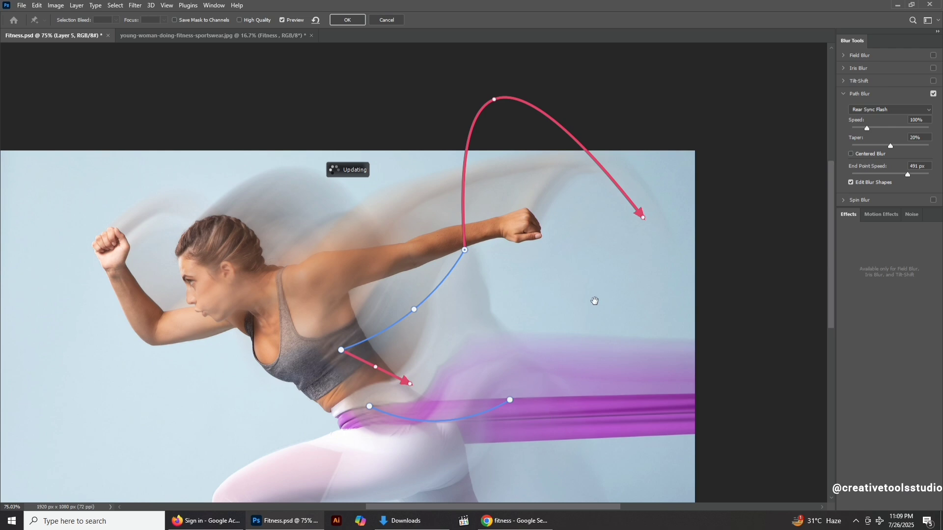
Deepen the second path's downward curve and shorten its start blur shape along the thigh.
{"action": "left_click_drag", "start_coordinate": [594, 301], "coordinate": [577, 356]}
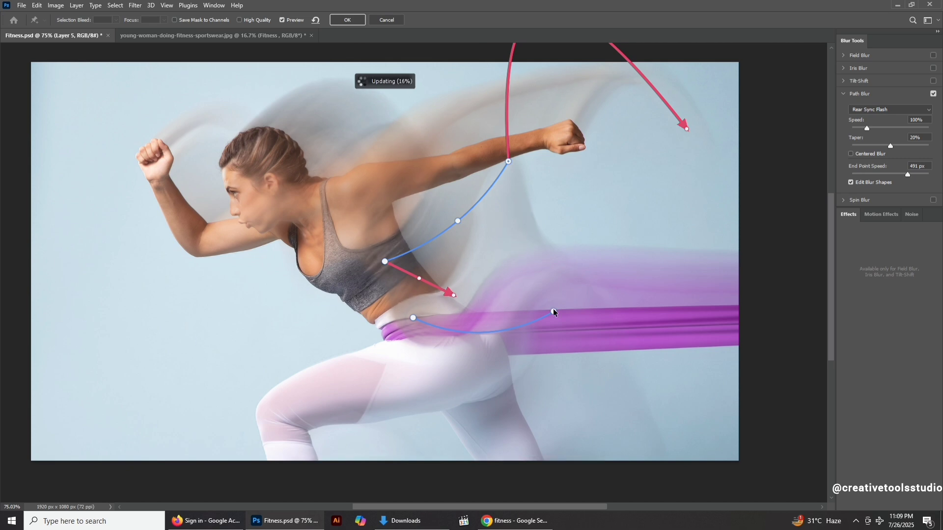
{"action": "left_click", "coordinate": [553, 311]}
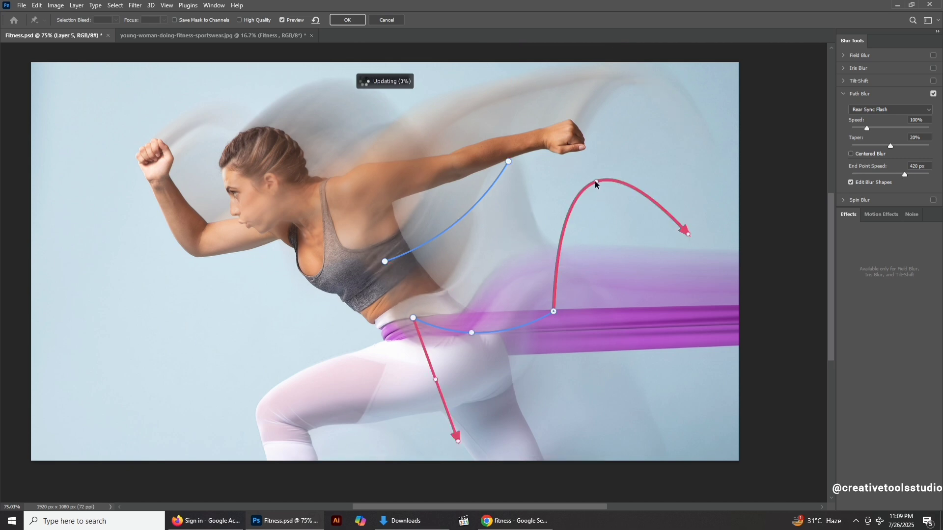
{"action": "left_click", "coordinate": [471, 333]}
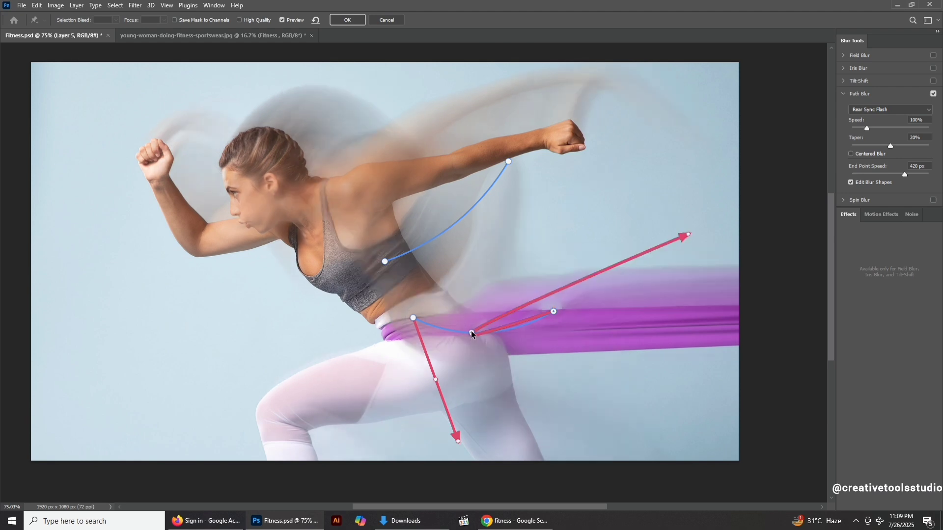
{"action": "left_click_drag", "start_coordinate": [471, 332], "coordinate": [555, 178]}
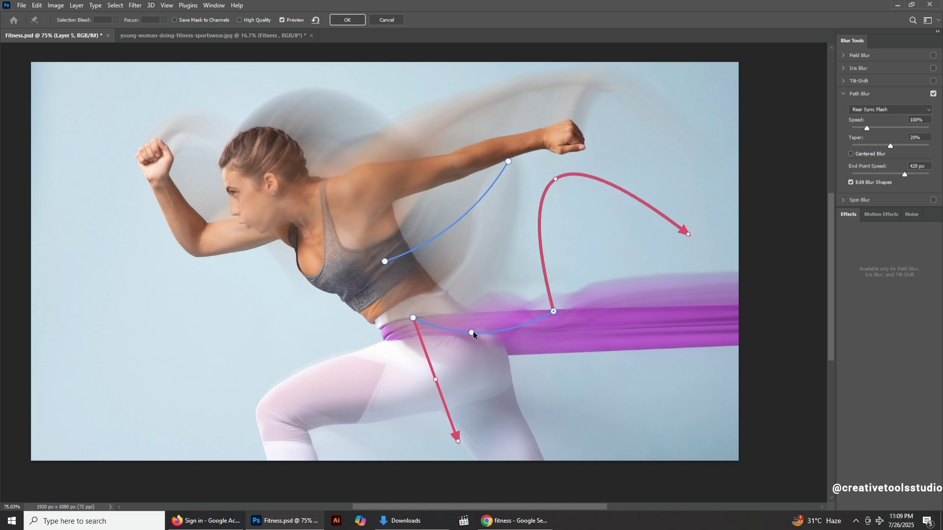
{"action": "left_click_drag", "start_coordinate": [471, 333], "coordinate": [482, 362]}
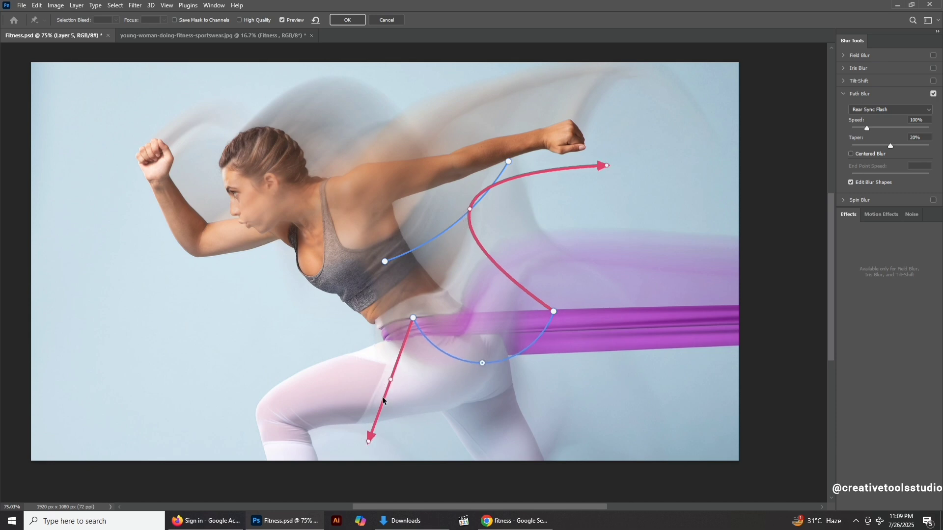
{"action": "left_click_drag", "start_coordinate": [368, 442], "coordinate": [385, 386]}
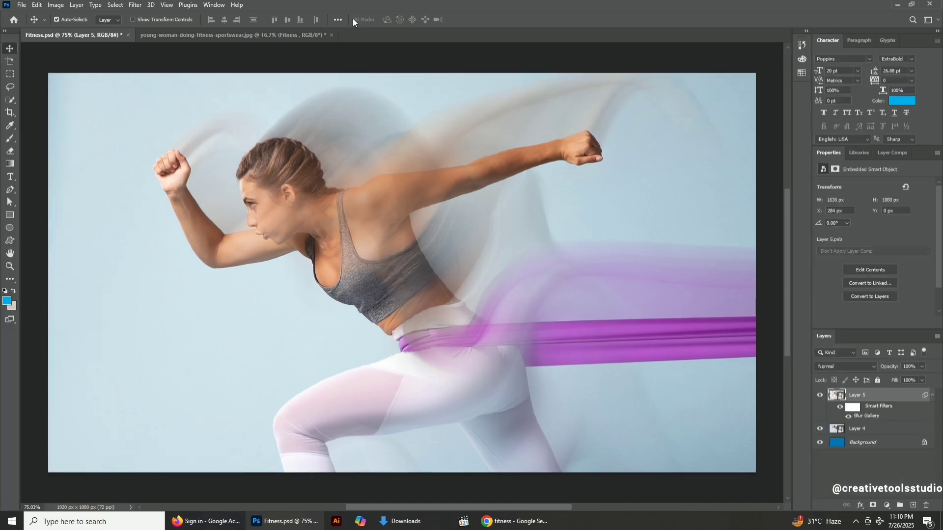
Preview the blurred photo in full-screen mode at different zoom levels.
{"action": "scroll", "coordinate": [431, 219], "scroll_direction": "down", "scroll_amount": 1}
{"action": "scroll", "coordinate": [431, 224], "scroll_direction": "up", "scroll_amount": 1}
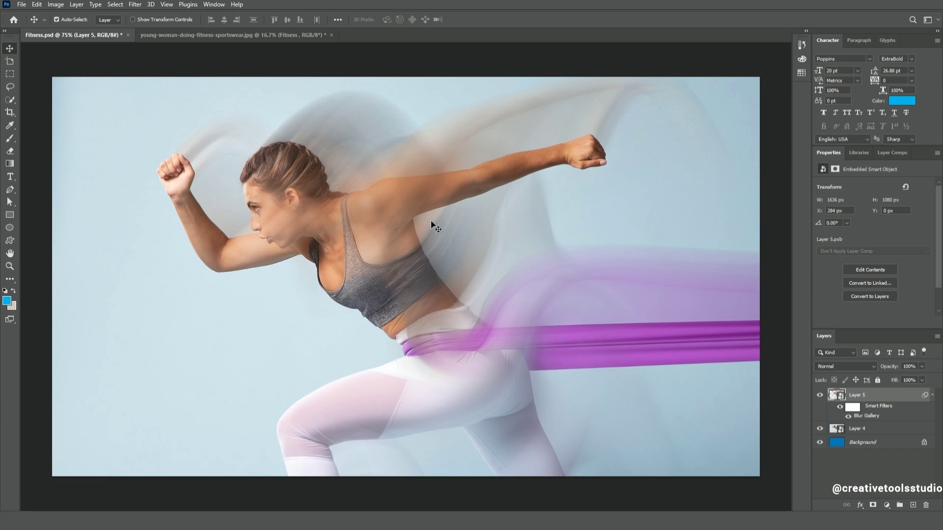
{"action": "key", "text": "f"}
{"action": "key", "text": "f"}
{"action": "key", "text": "ctrl+plus"}
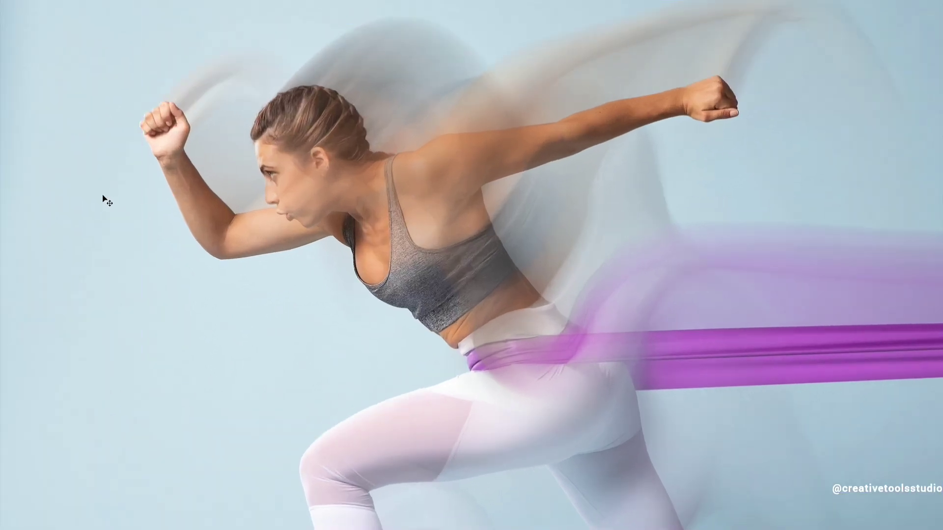
{"action": "key", "text": "f"}
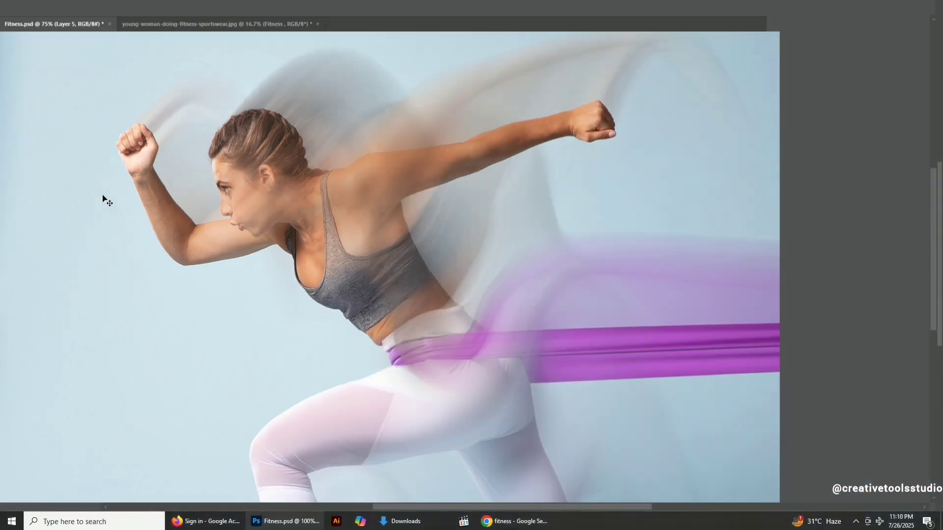
{"action": "scroll", "coordinate": [183, 230], "scroll_direction": "down", "scroll_amount": 3}
{"action": "scroll", "coordinate": [192, 222], "scroll_direction": "down", "scroll_amount": 1}
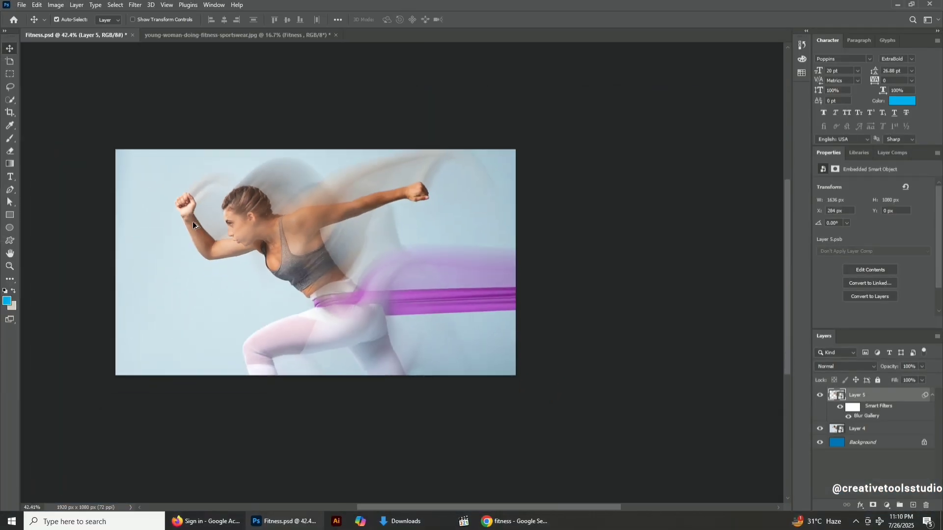
{"action": "scroll", "coordinate": [193, 222], "scroll_direction": "up", "scroll_amount": 3}
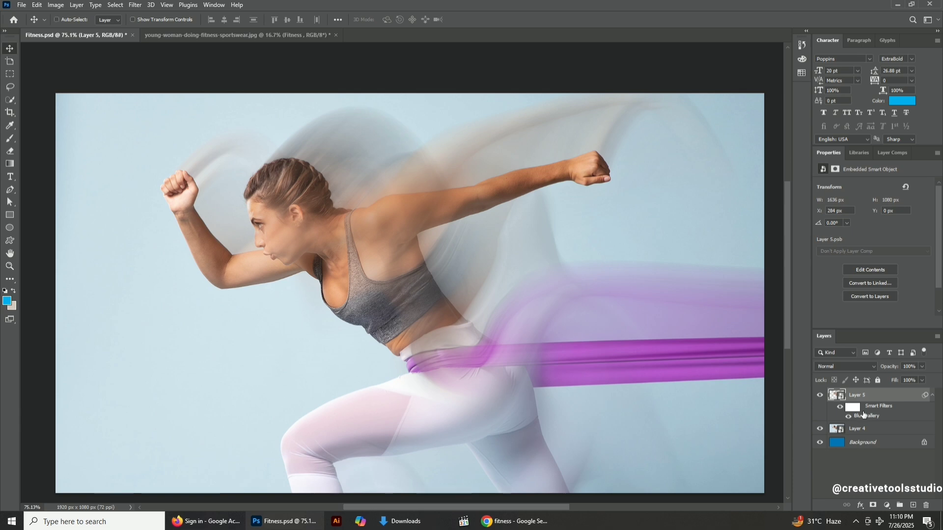
Paint the smart filter mask over the face and waist with a 175 px brush at 30% opacity to restore sharpness.
{"action": "left_click", "coordinate": [264, 232], "text": "ctrl"}
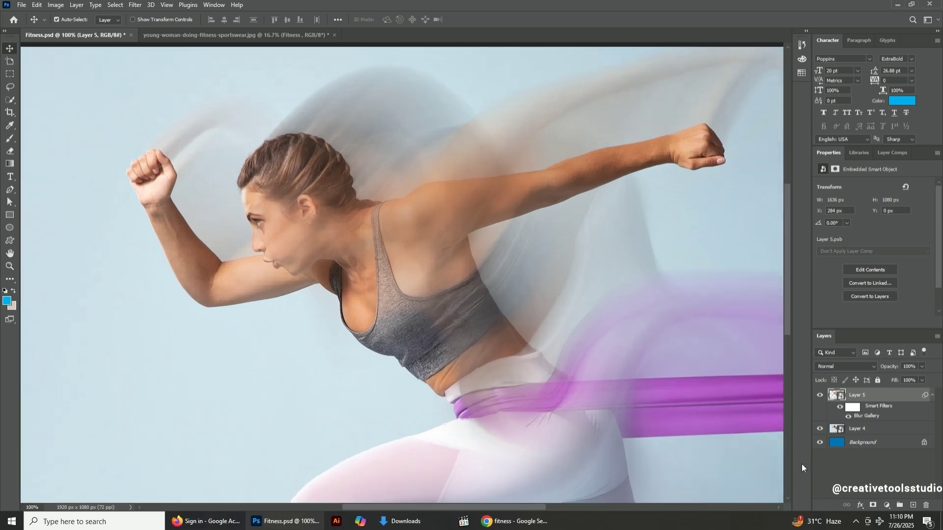
{"action": "left_click", "coordinate": [852, 408]}
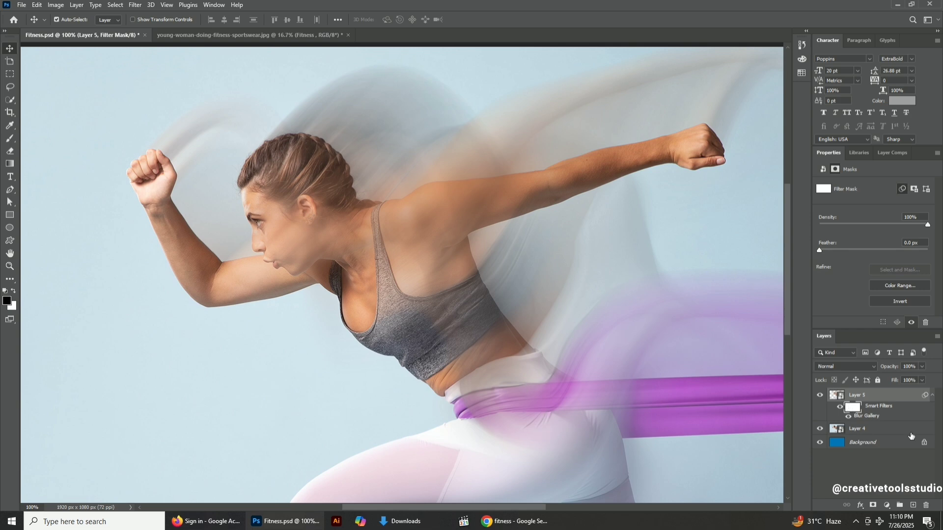
{"action": "key", "text": "b"}
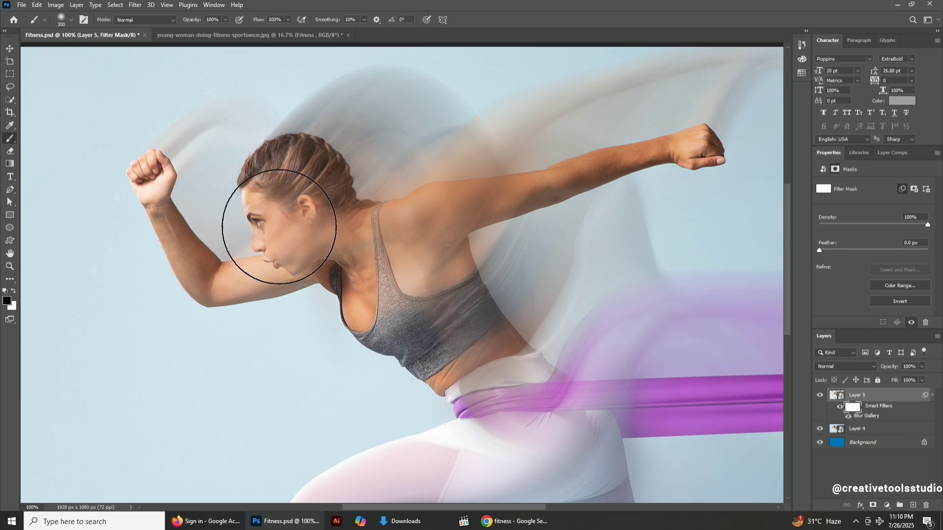
{"action": "left_click", "coordinate": [278, 226]}
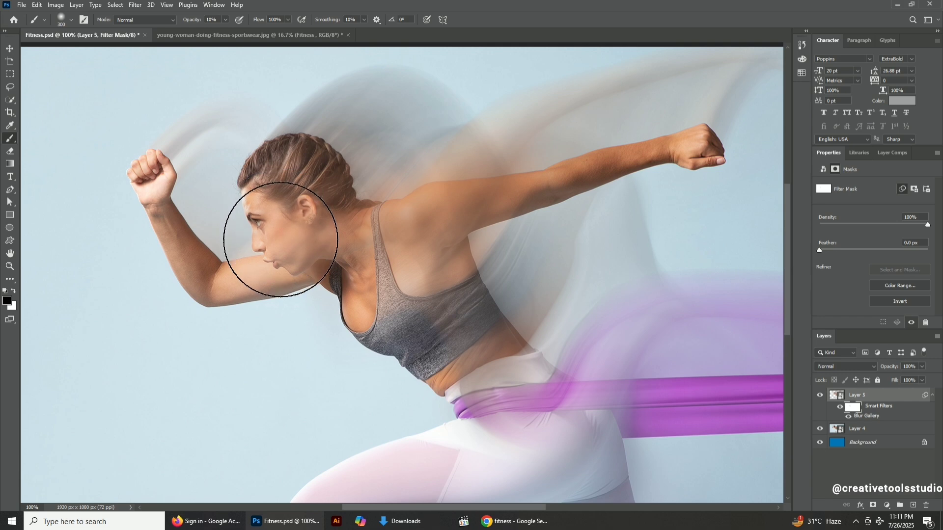
{"action": "left_click", "coordinate": [281, 242]}
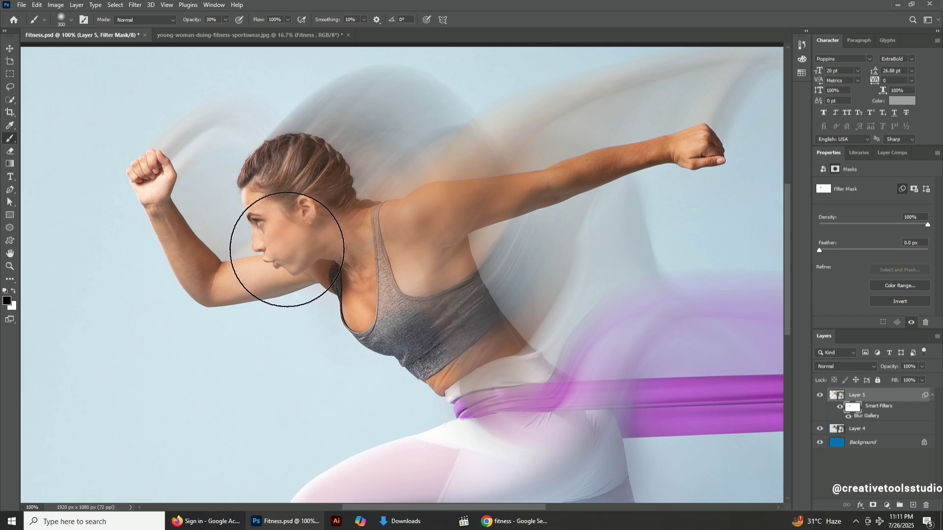
{"action": "key", "text": "bracketleft"}
{"action": "key", "text": "bracketleft"}
{"action": "key", "text": "bracketleft"}
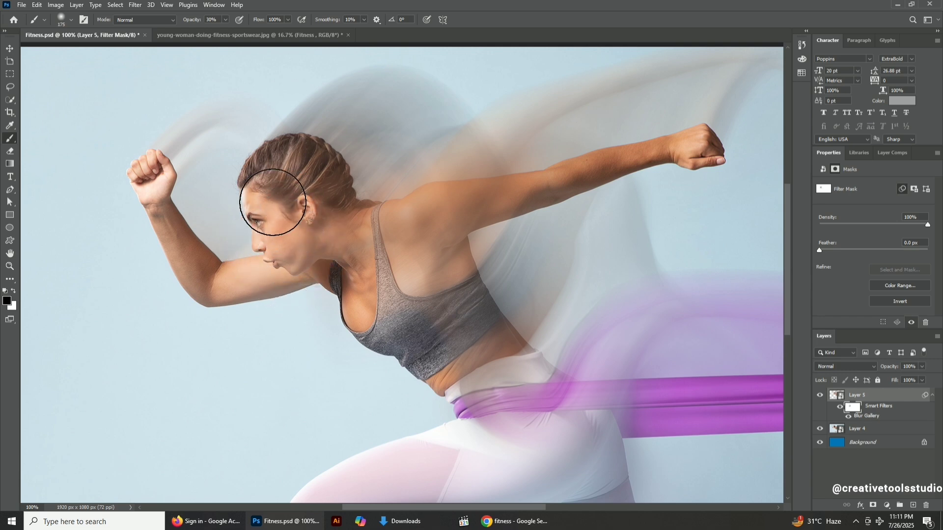
{"action": "mouse_move", "coordinate": [273, 202]}
{"action": "left_mouse_down"}
{"action": "mouse_move", "coordinate": [311, 242]}
{"action": "mouse_move", "coordinate": [308, 260]}
{"action": "mouse_move", "coordinate": [372, 283]}
{"action": "mouse_move", "coordinate": [383, 243]}
{"action": "mouse_move", "coordinate": [428, 219]}
{"action": "mouse_move", "coordinate": [414, 231]}
{"action": "mouse_move", "coordinate": [412, 286]}
{"action": "left_mouse_up"}
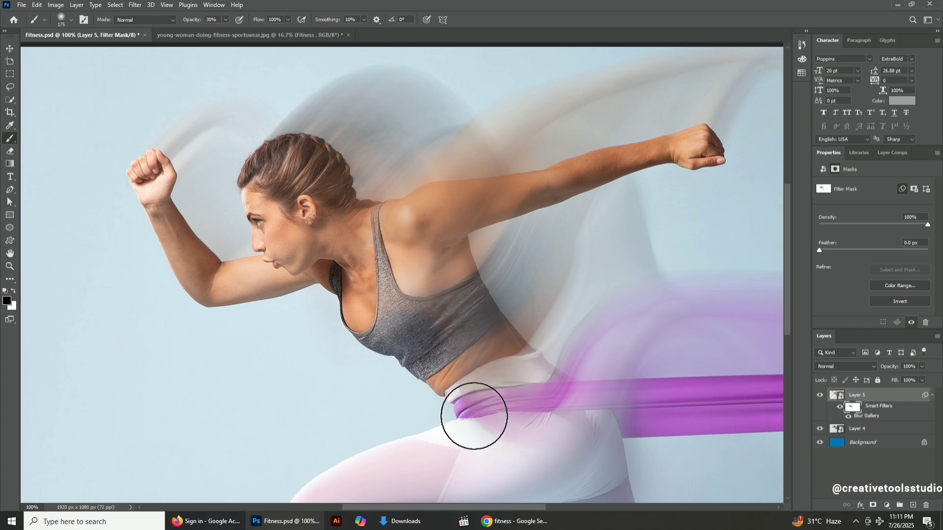
{"action": "mouse_move", "coordinate": [474, 416]}
{"action": "left_mouse_down"}
{"action": "mouse_move", "coordinate": [484, 429]}
{"action": "mouse_move", "coordinate": [543, 446]}
{"action": "mouse_move", "coordinate": [474, 427]}
{"action": "mouse_move", "coordinate": [453, 388]}
{"action": "left_mouse_up"}
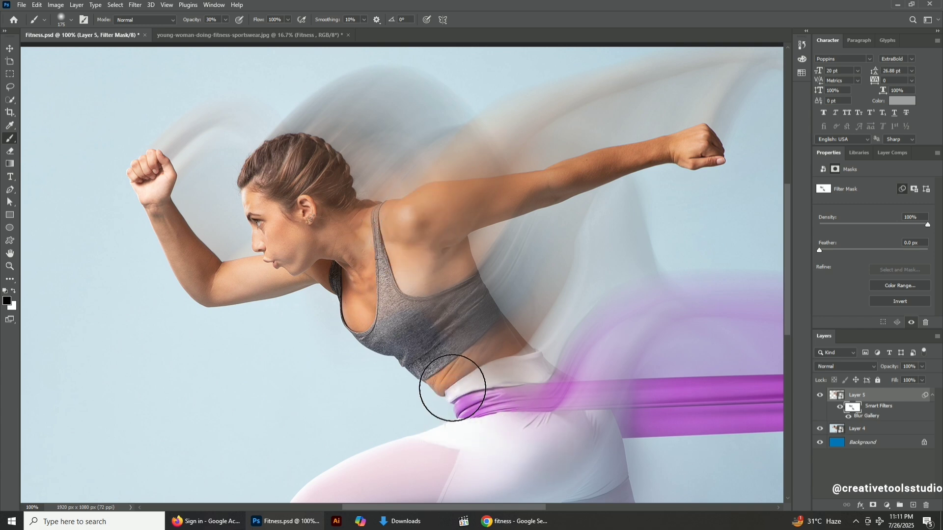
Paint the filter mask over the thigh, lower leg, chest and belly to reduce the blur there.
{"action": "scroll", "coordinate": [528, 442], "scroll_direction": "down", "scroll_amount": 3}
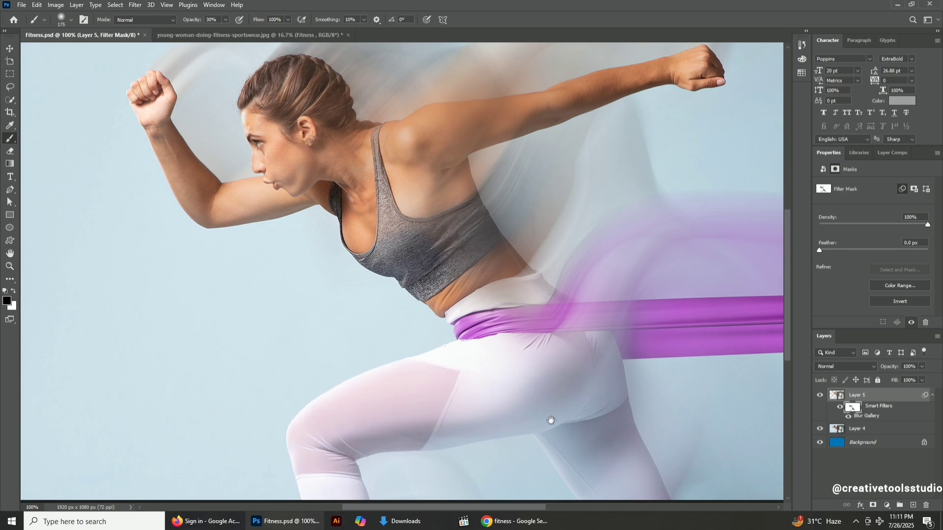
{"action": "left_click_drag", "start_coordinate": [550, 420], "coordinate": [352, 235]}
{"action": "scroll", "coordinate": [400, 389], "scroll_direction": "down", "scroll_amount": 4}
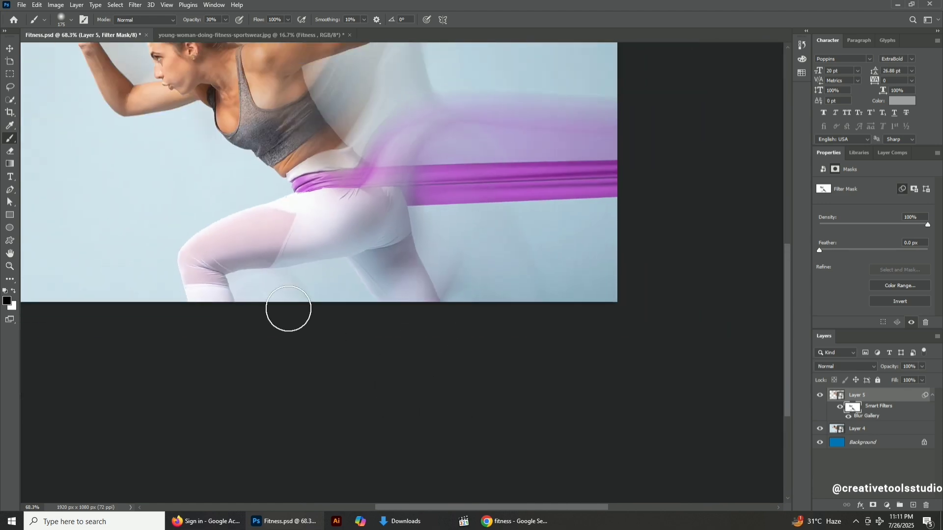
{"action": "left_click_drag", "start_coordinate": [259, 266], "coordinate": [415, 428]}
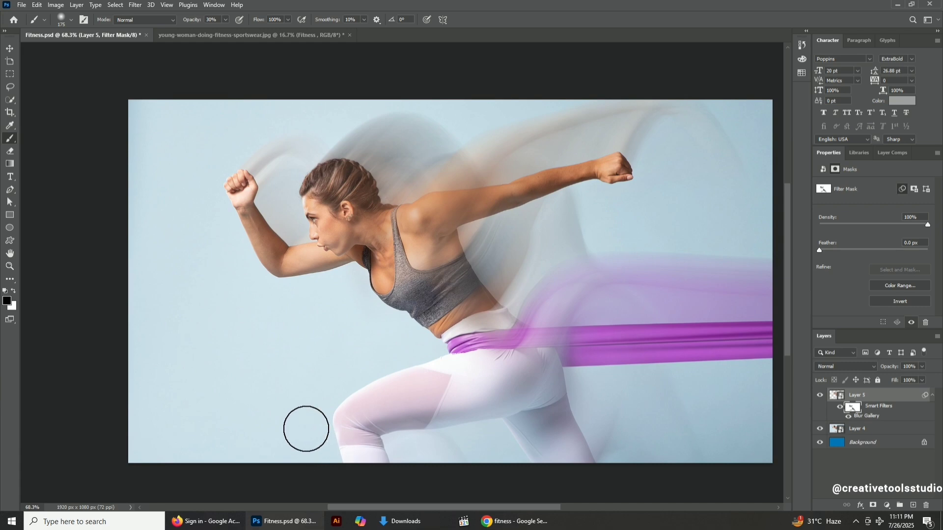
{"action": "scroll", "coordinate": [235, 210], "scroll_direction": "up", "scroll_amount": 3}
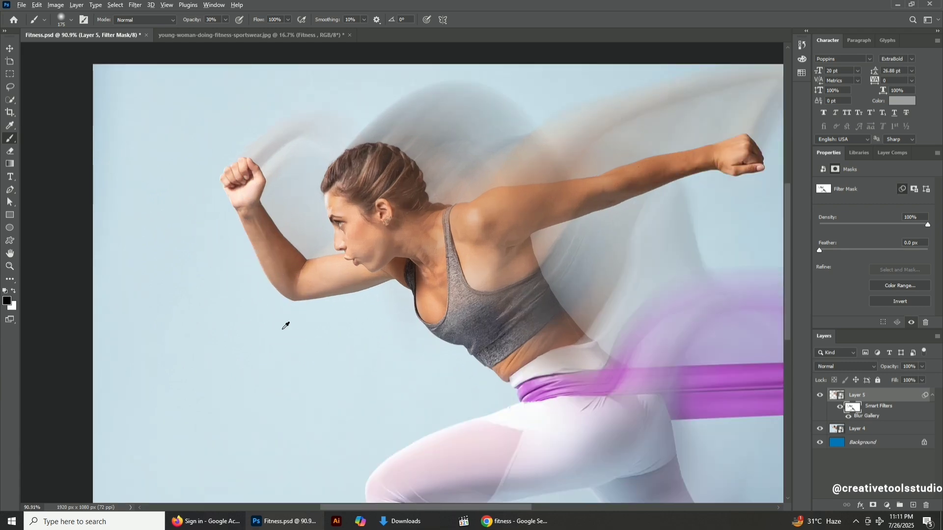
{"action": "scroll", "coordinate": [286, 325], "scroll_direction": "down", "scroll_amount": 1}
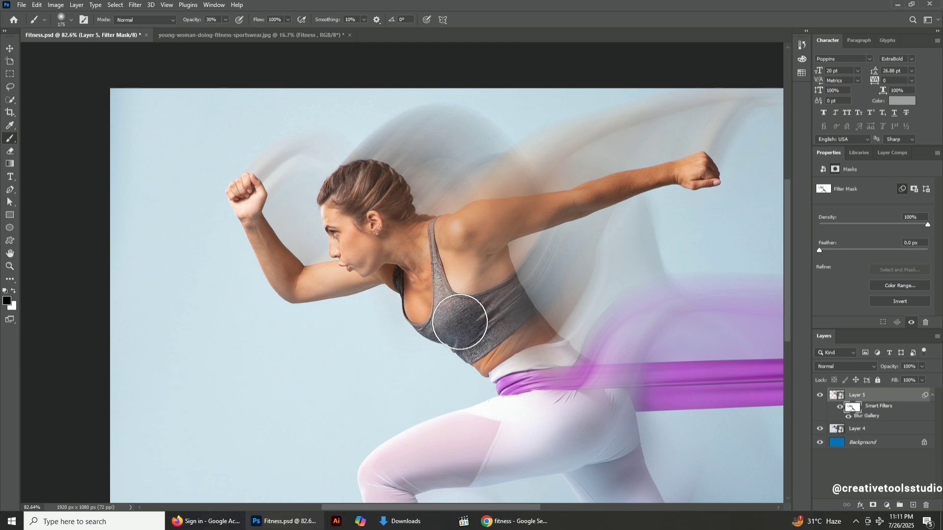
{"action": "mouse_move", "coordinate": [460, 322]}
{"action": "left_mouse_down"}
{"action": "mouse_move", "coordinate": [482, 324]}
{"action": "mouse_move", "coordinate": [538, 383]}
{"action": "mouse_move", "coordinate": [543, 426]}
{"action": "left_mouse_up"}
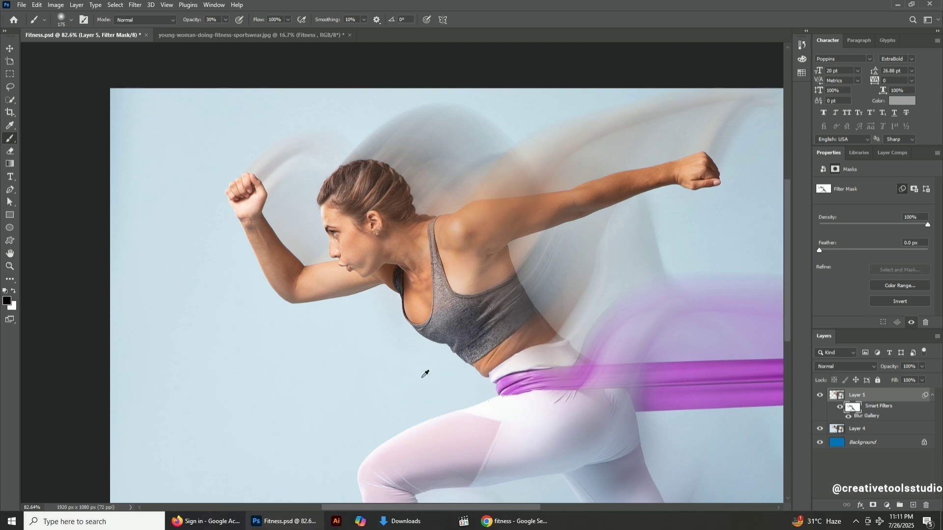
{"action": "scroll", "coordinate": [426, 374], "scroll_direction": "down", "scroll_amount": 4}
{"action": "scroll", "coordinate": [431, 361], "scroll_direction": "up", "scroll_amount": 3}
{"action": "left_click_drag", "start_coordinate": [431, 361], "coordinate": [369, 335]}
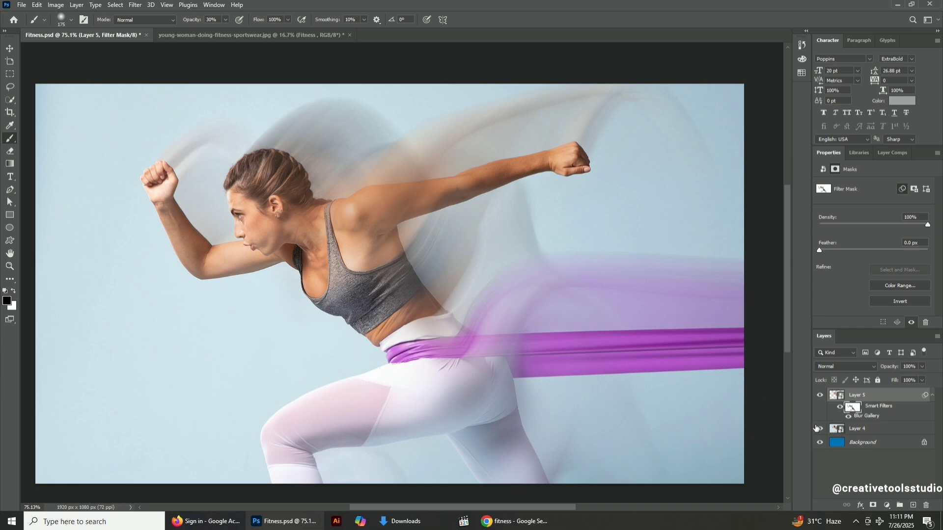
Add a Gradient Map adjustment layer above Layer 5.
{"action": "left_click", "coordinate": [10, 49]}
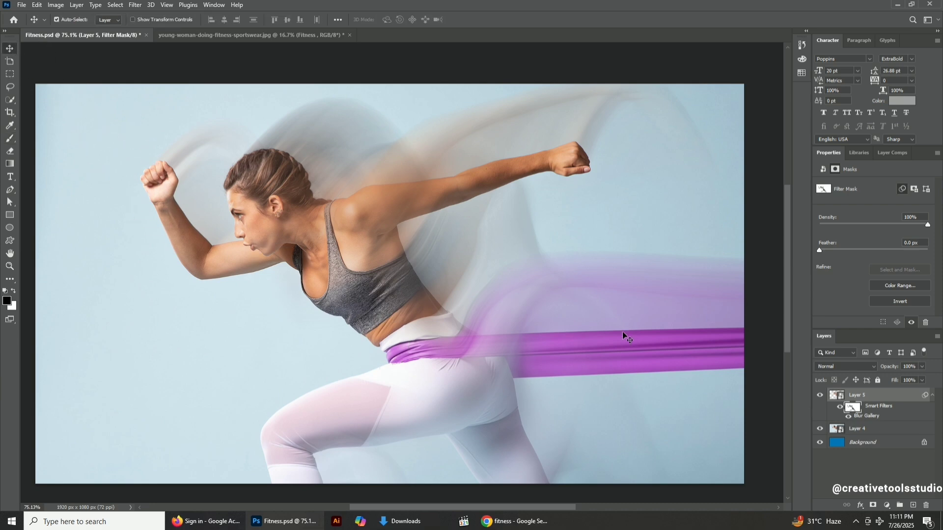
{"action": "left_click", "coordinate": [891, 396]}
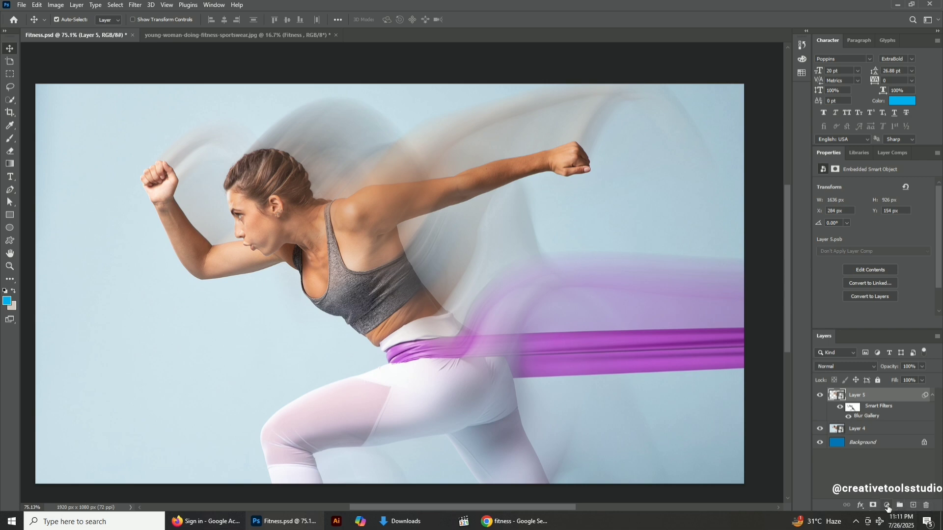
{"action": "left_click", "coordinate": [887, 507]}
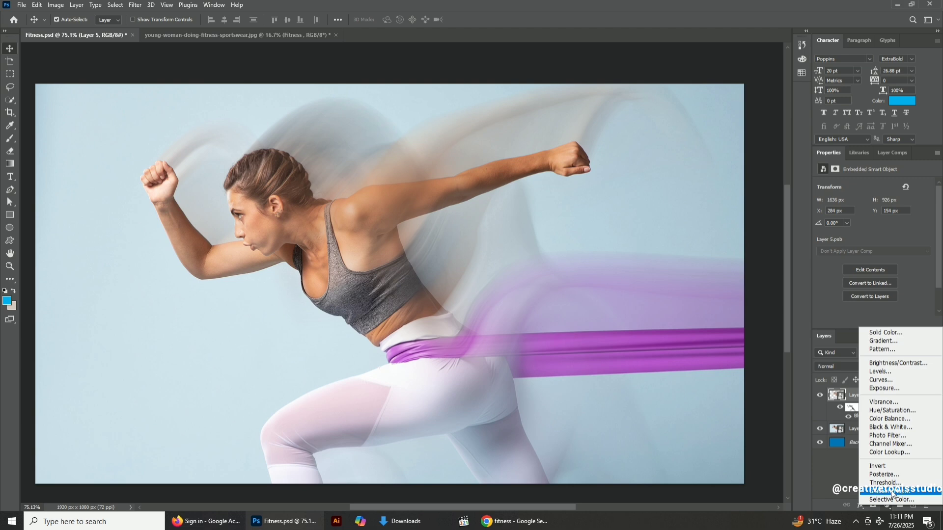
{"action": "left_click", "coordinate": [888, 491]}
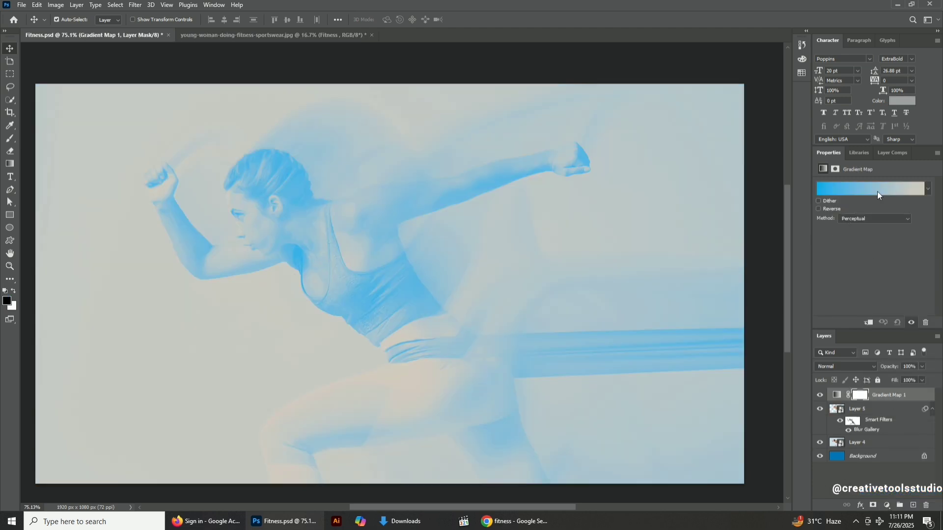
Apply a pink-to-cyan gradient from the Iridescent preset folder to the gradient map.
{"action": "left_click", "coordinate": [928, 188]}
{"action": "scroll", "coordinate": [880, 229], "scroll_direction": "down", "scroll_amount": 2}
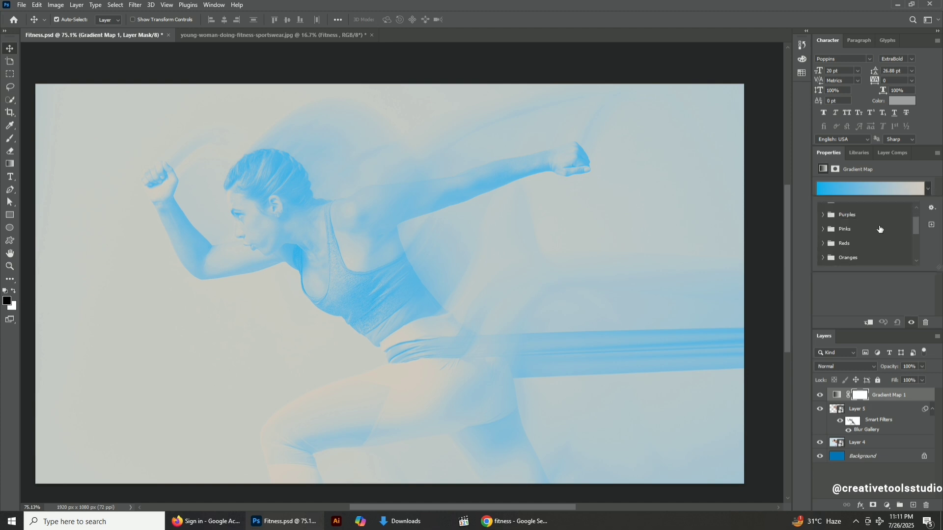
{"action": "scroll", "coordinate": [880, 229], "scroll_direction": "down", "scroll_amount": 1}
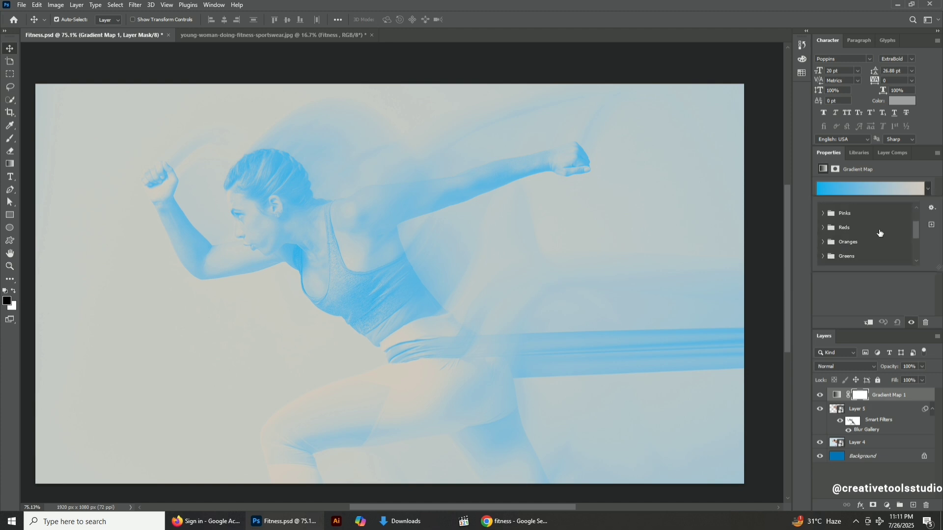
{"action": "scroll", "coordinate": [881, 233], "scroll_direction": "down", "scroll_amount": 1}
{"action": "scroll", "coordinate": [880, 234], "scroll_direction": "down", "scroll_amount": 6}
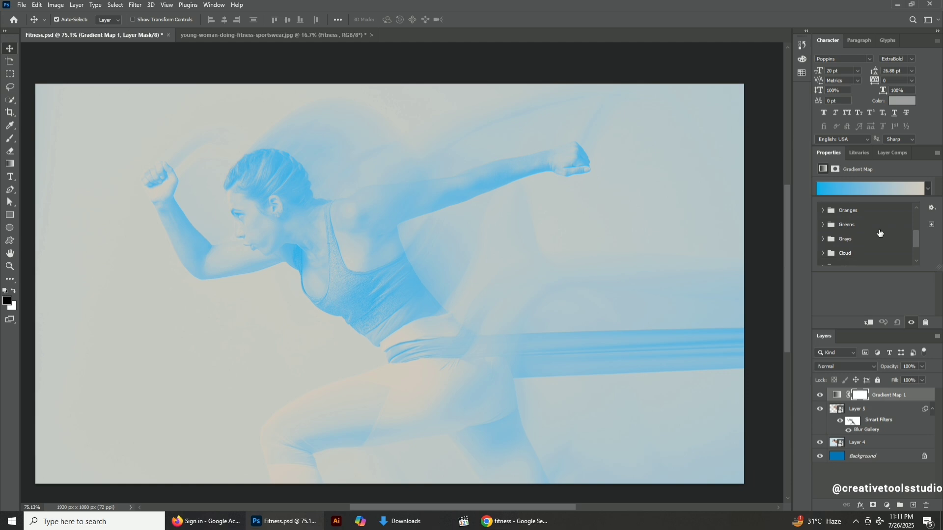
{"action": "scroll", "coordinate": [880, 233], "scroll_direction": "down", "scroll_amount": 2}
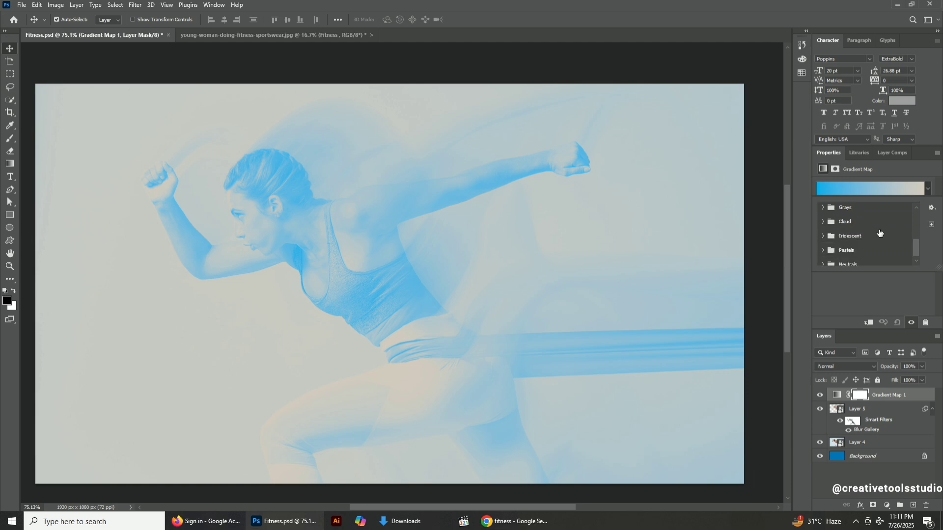
{"action": "left_click", "coordinate": [876, 238]}
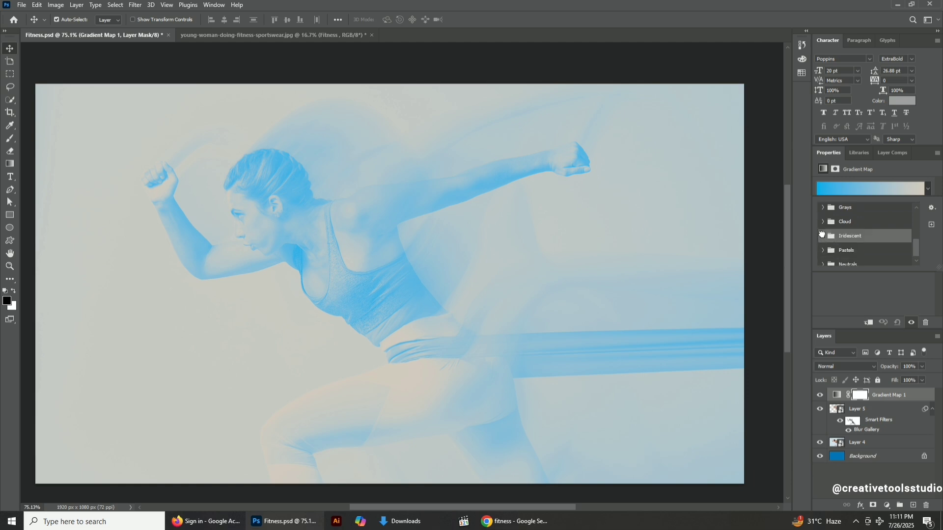
{"action": "left_click", "coordinate": [823, 235]}
{"action": "scroll", "coordinate": [894, 247], "scroll_direction": "down", "scroll_amount": 1}
{"action": "scroll", "coordinate": [907, 257], "scroll_direction": "down", "scroll_amount": 1}
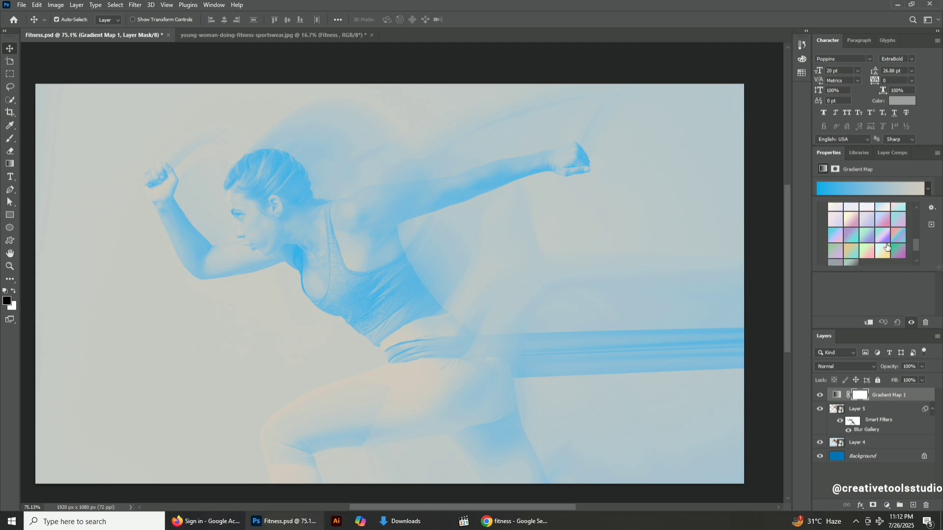
{"action": "scroll", "coordinate": [896, 235], "scroll_direction": "up", "scroll_amount": 1}
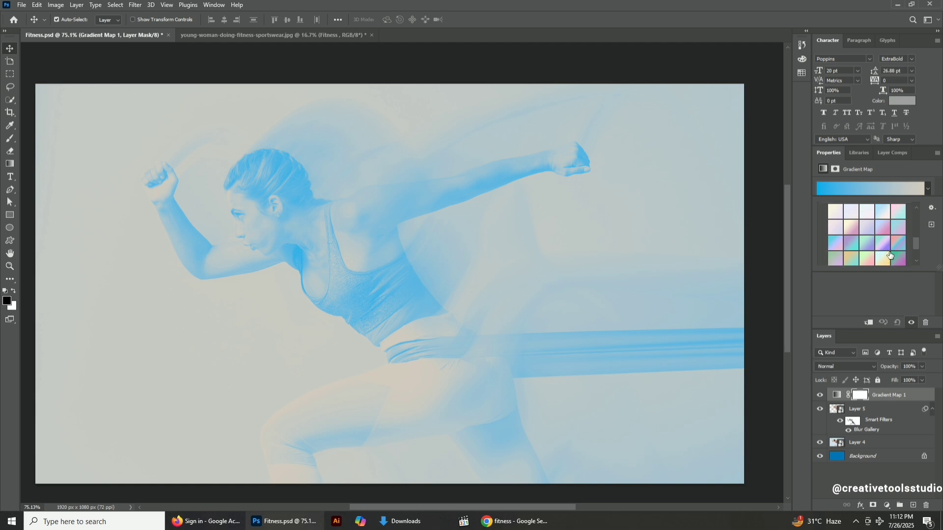
{"action": "left_click", "coordinate": [901, 211]}
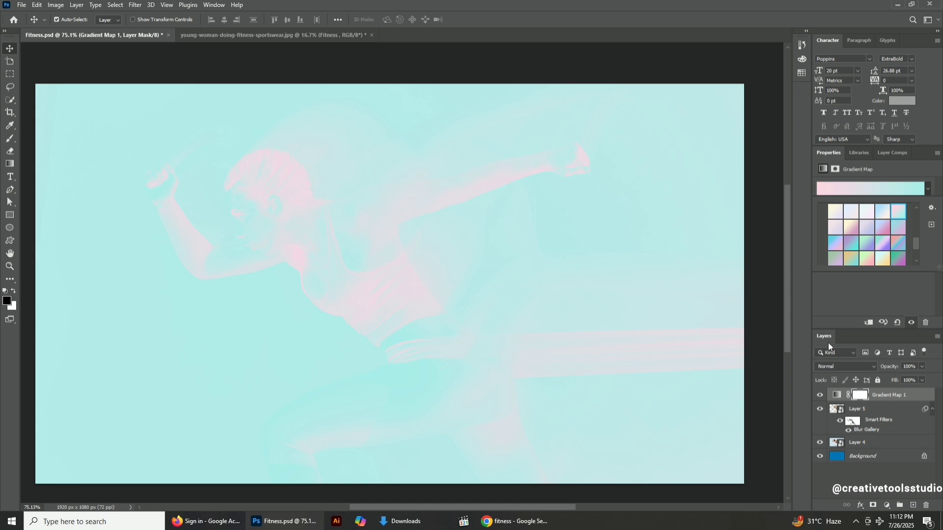
Set the gradient map's blend mode to Darken and clip it to Layer 5.
{"action": "left_click", "coordinate": [832, 368]}
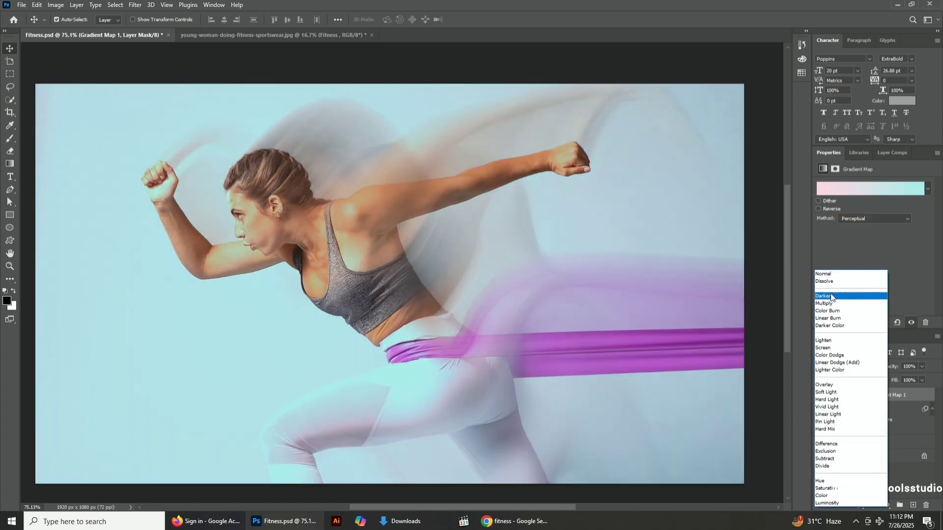
{"action": "left_click", "coordinate": [831, 296]}
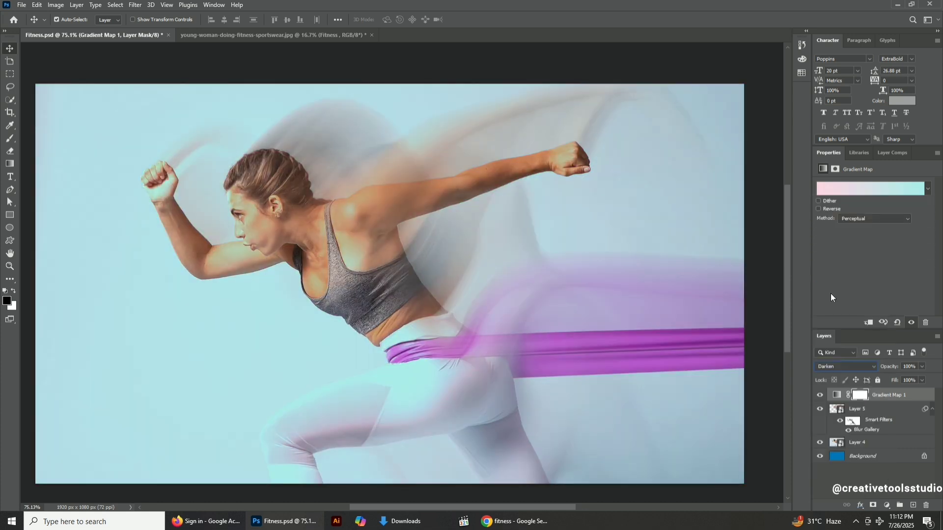
{"action": "left_click", "coordinate": [890, 400], "text": "alt"}
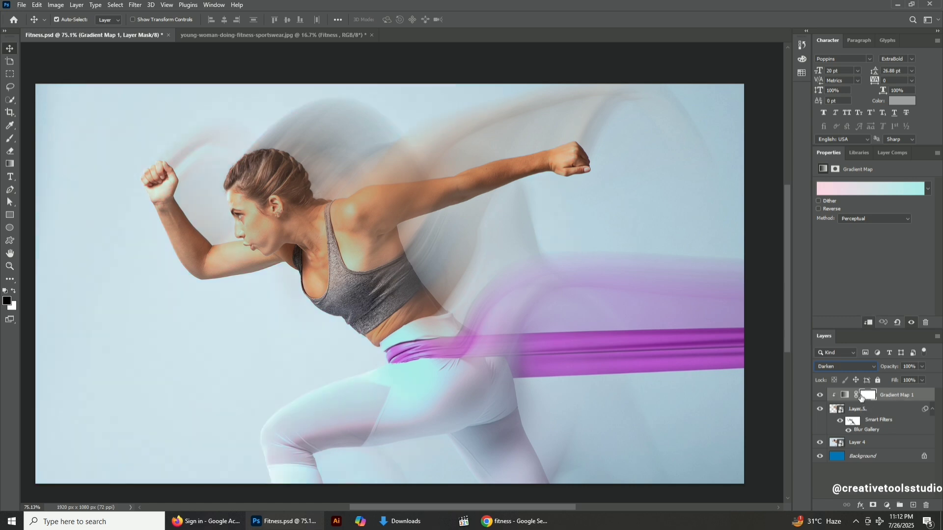
Cycle the gradient map's blend mode through several modes to compare the colour effects.
{"action": "left_click", "coordinate": [838, 366]}
{"action": "left_click", "coordinate": [833, 297]}
{"action": "scroll", "coordinate": [848, 363], "scroll_direction": "down", "scroll_amount": 4}
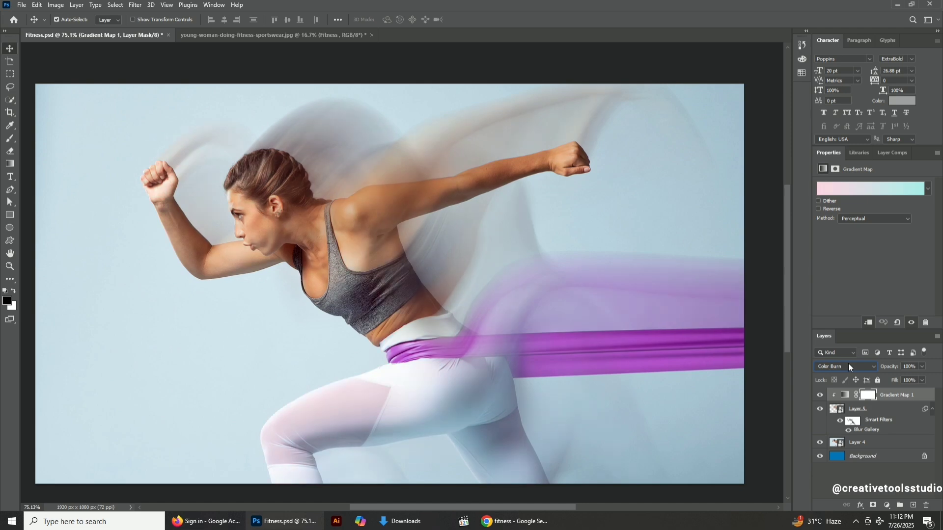
{"action": "scroll", "coordinate": [847, 363], "scroll_direction": "down", "scroll_amount": 5}
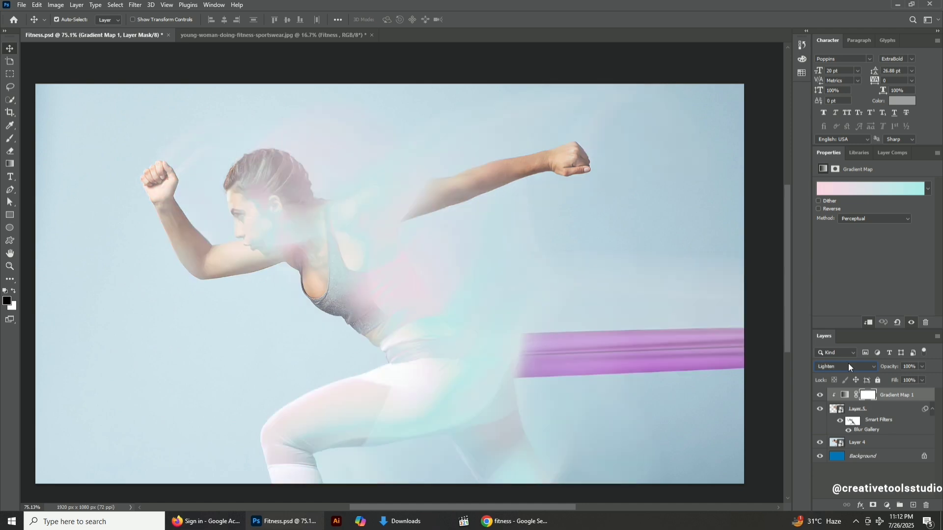
{"action": "scroll", "coordinate": [847, 363], "scroll_direction": "down", "scroll_amount": 2}
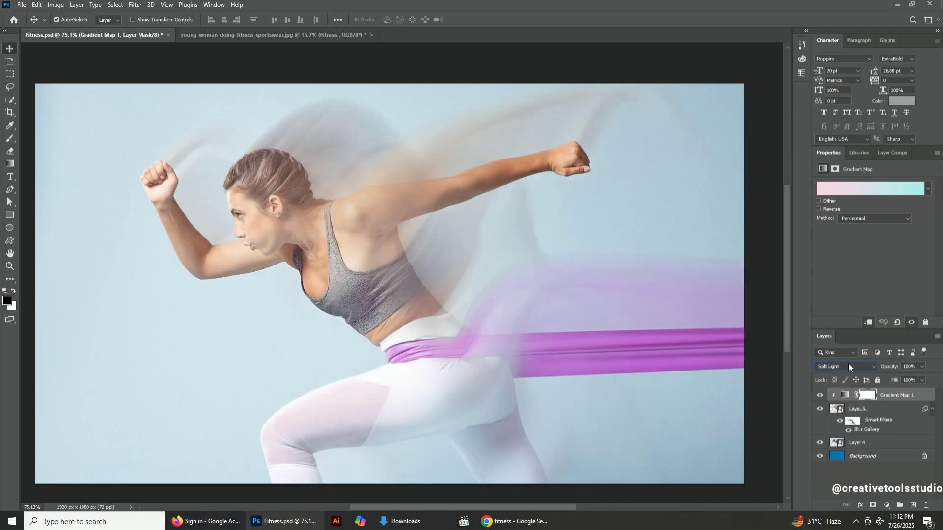
{"action": "scroll", "coordinate": [847, 363], "scroll_direction": "down", "scroll_amount": 2}
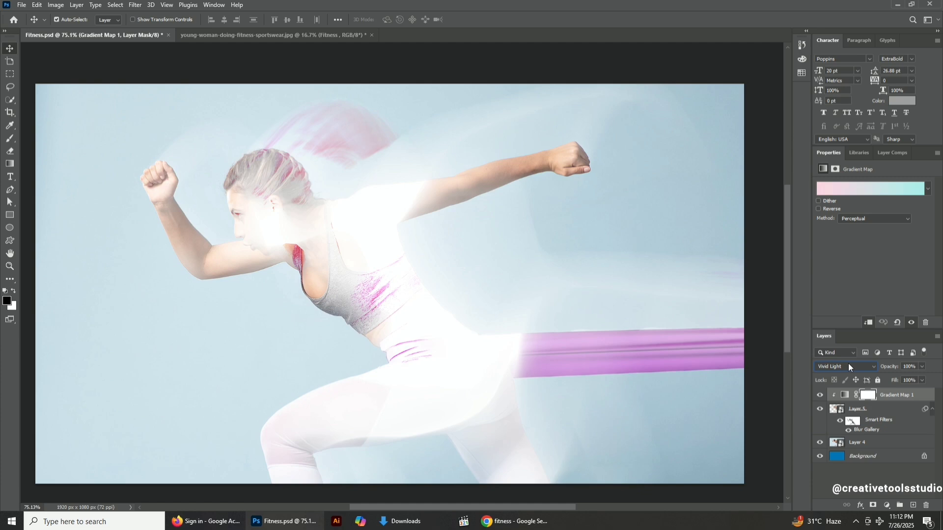
{"action": "scroll", "coordinate": [848, 367], "scroll_direction": "down", "scroll_amount": 5}
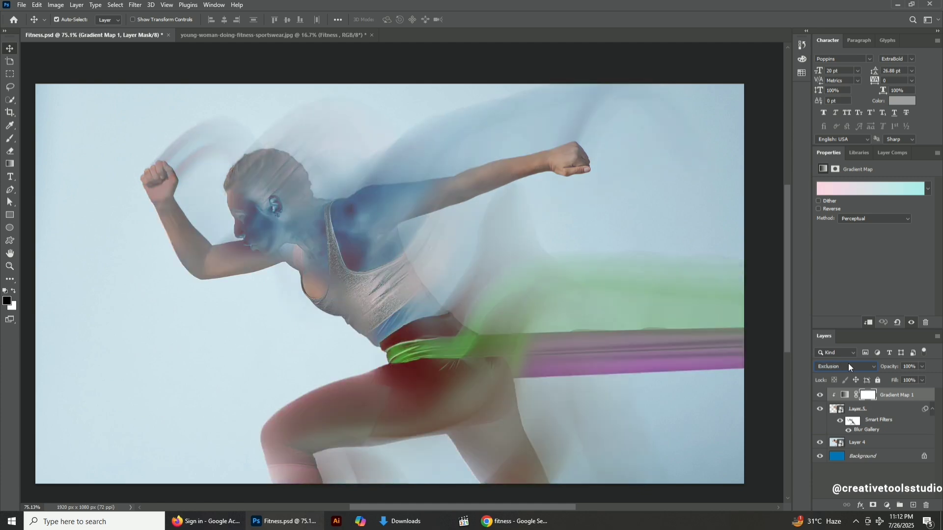
{"action": "scroll", "coordinate": [847, 366], "scroll_direction": "down", "scroll_amount": 1}
{"action": "scroll", "coordinate": [848, 367], "scroll_direction": "down", "scroll_amount": 2}
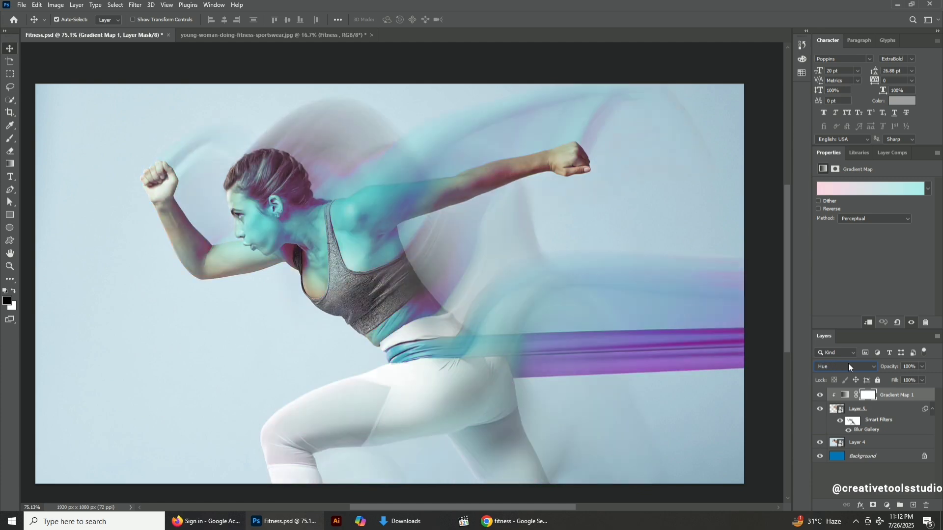
{"action": "scroll", "coordinate": [848, 367], "scroll_direction": "up", "scroll_amount": 1}
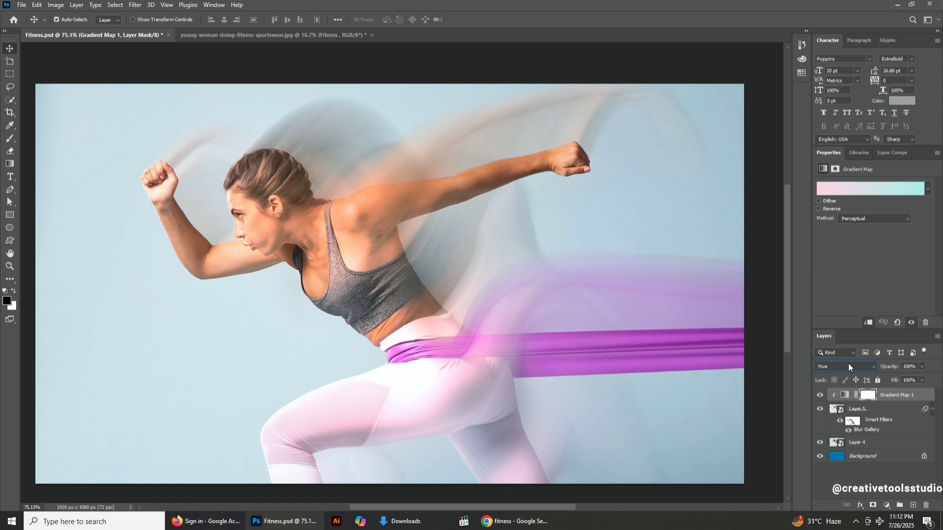
{"action": "scroll", "coordinate": [847, 366], "scroll_direction": "down", "scroll_amount": 1}
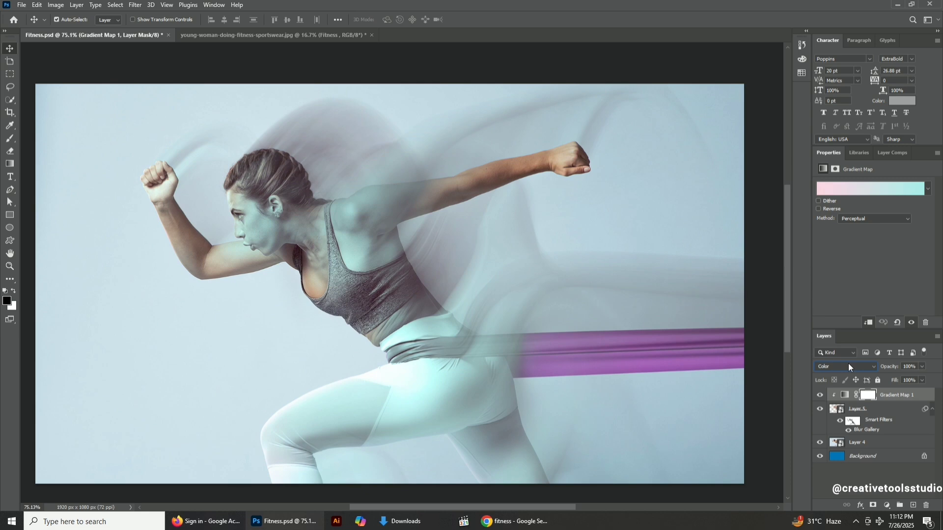
Try several gradient presets from the Iridescent folder on the gradient map, ending with the pink-to-cyan one.
{"action": "left_click", "coordinate": [819, 395]}
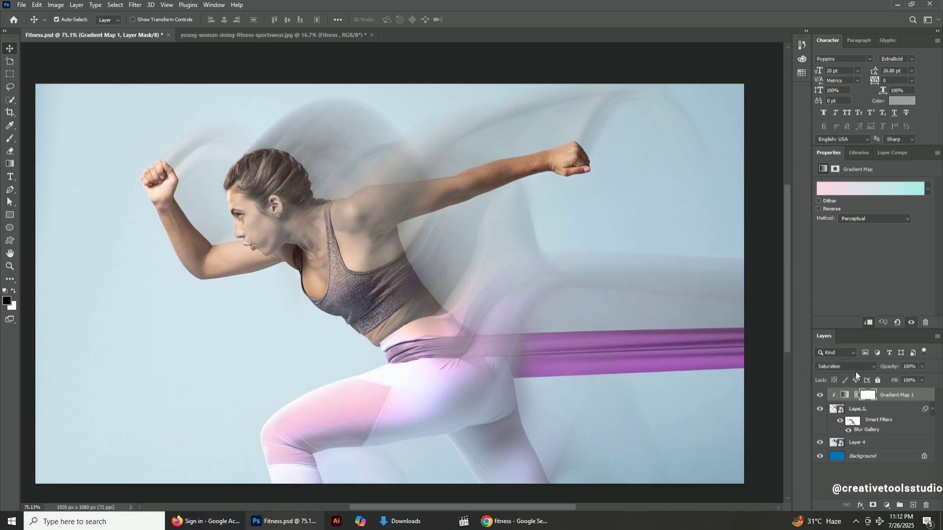
{"action": "left_click", "coordinate": [928, 192]}
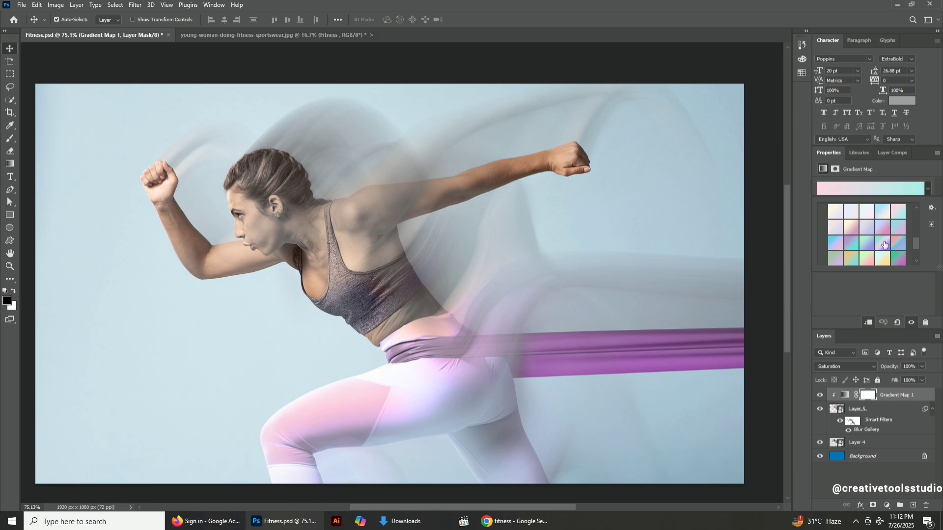
{"action": "left_click", "coordinate": [853, 252]}
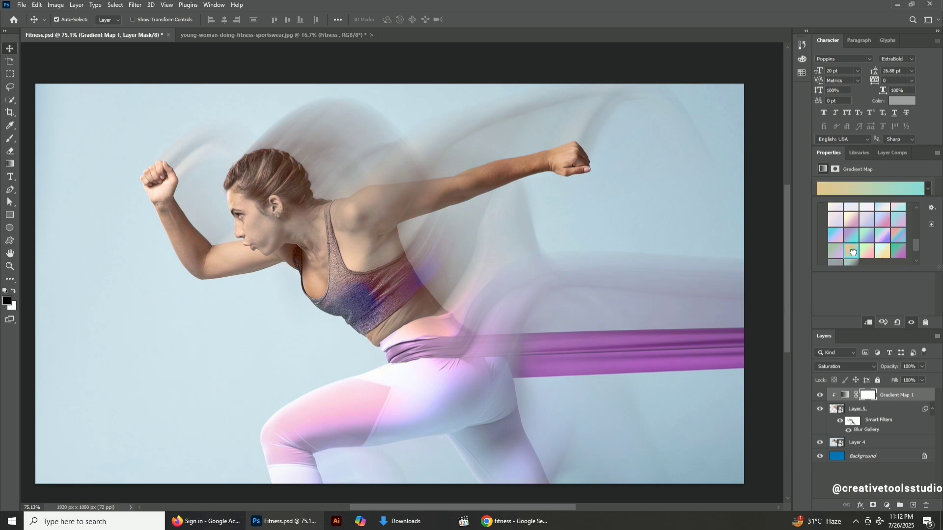
{"action": "left_click", "coordinate": [868, 220]}
{"action": "left_click", "coordinate": [869, 206]}
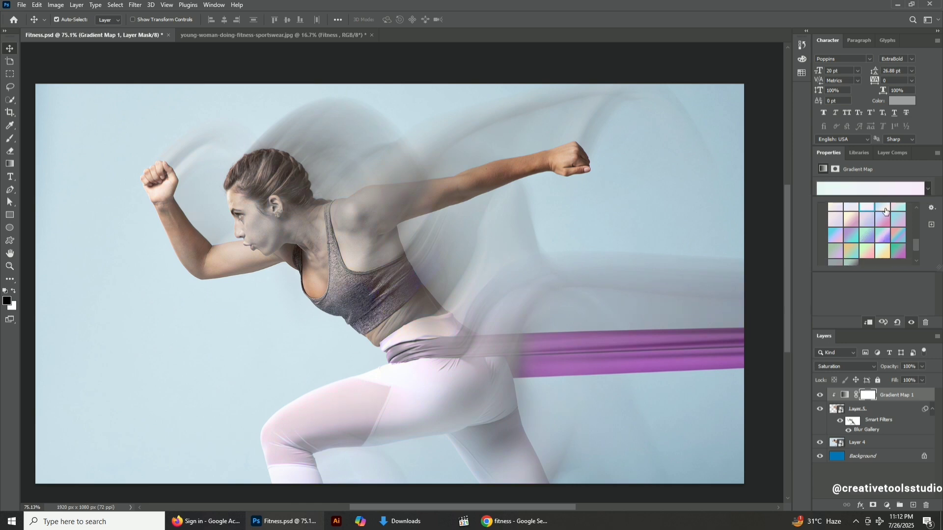
{"action": "left_click", "coordinate": [899, 207]}
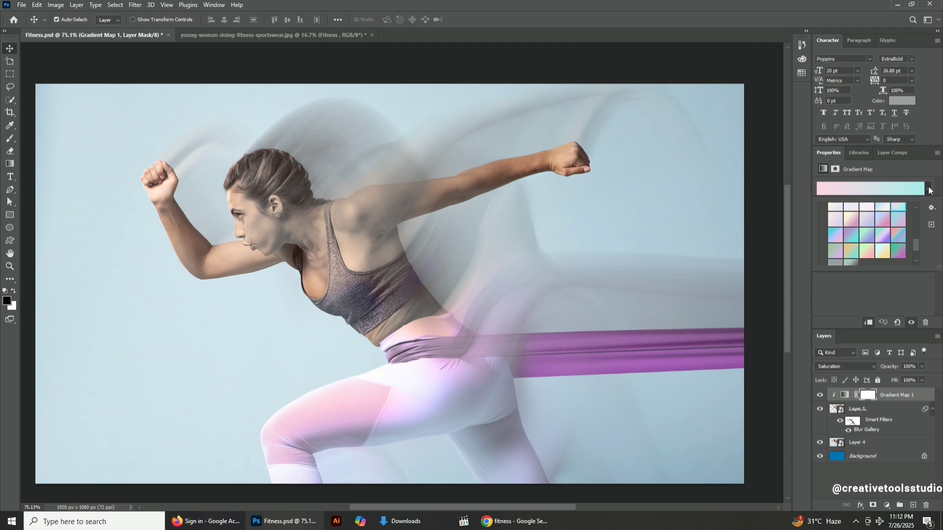
Apply a green-to-blue gradient from the Greens preset folder to the gradient map.
{"action": "scroll", "coordinate": [850, 231], "scroll_direction": "up", "scroll_amount": 2}
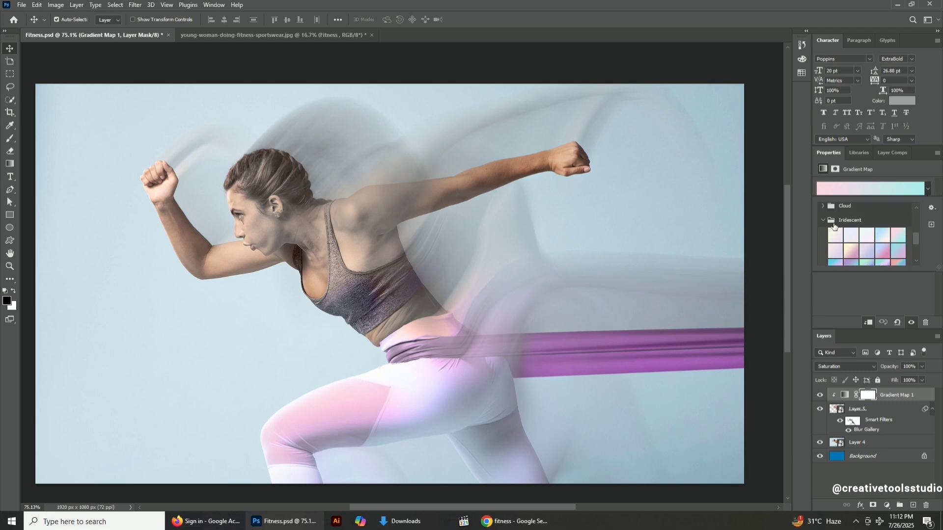
{"action": "left_click", "coordinate": [822, 219]}
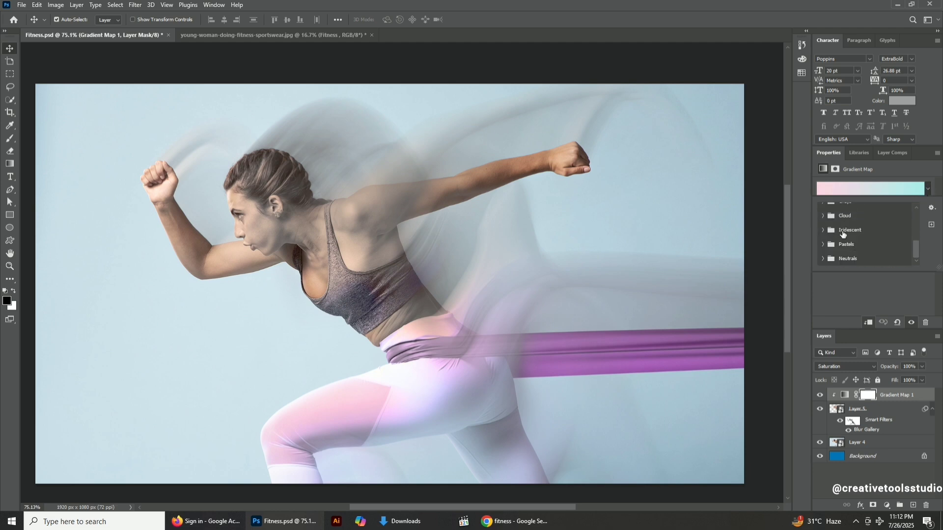
{"action": "left_click", "coordinate": [826, 259]}
{"action": "scroll", "coordinate": [868, 245], "scroll_direction": "up", "scroll_amount": 2}
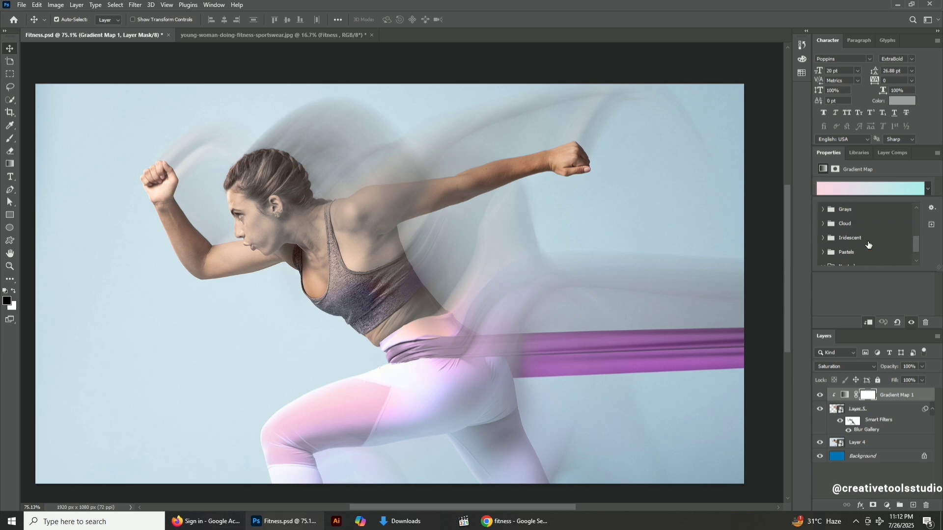
{"action": "left_click", "coordinate": [824, 232]}
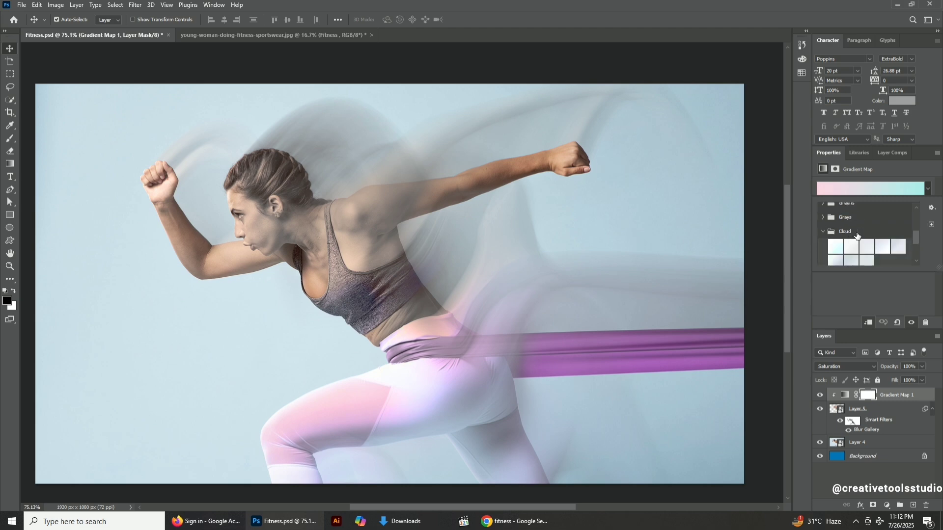
{"action": "scroll", "coordinate": [858, 236], "scroll_direction": "down", "scroll_amount": 1}
{"action": "scroll", "coordinate": [858, 237], "scroll_direction": "up", "scroll_amount": 2}
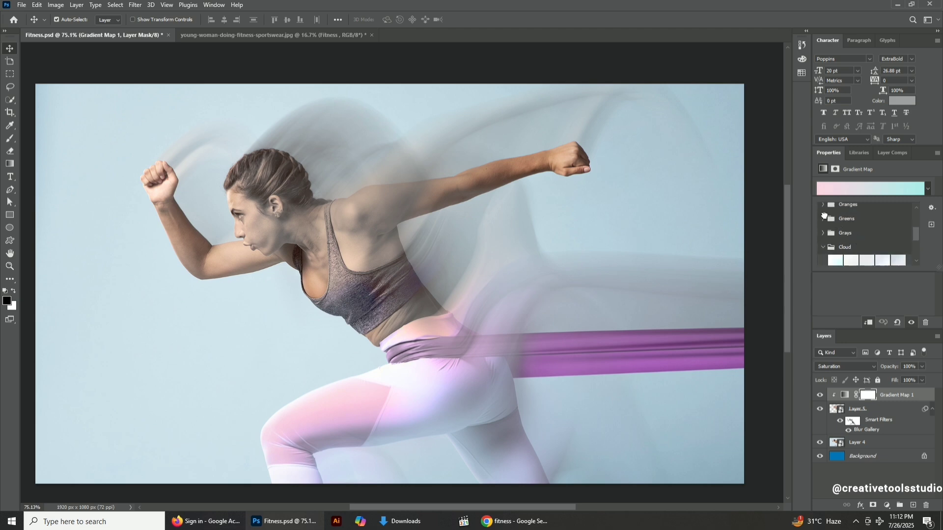
{"action": "left_click", "coordinate": [823, 220]}
{"action": "left_click", "coordinate": [867, 239]}
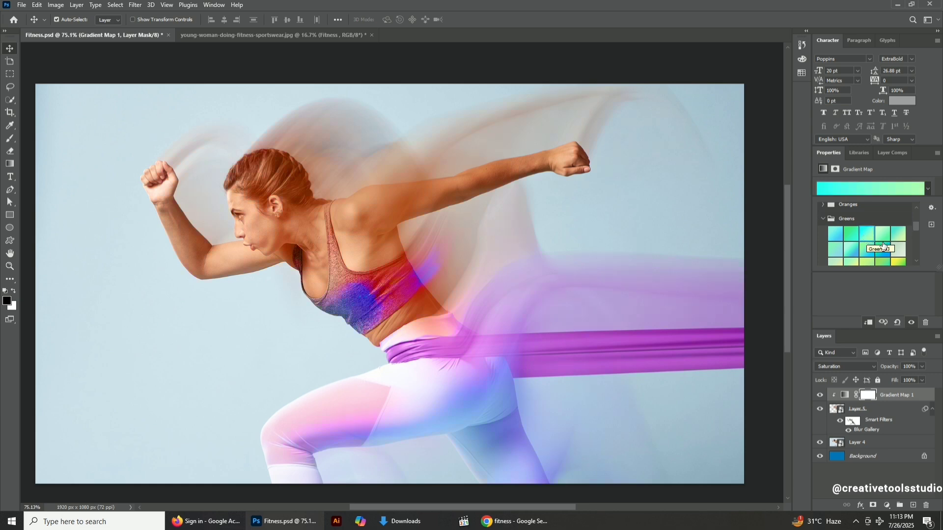
{"action": "left_click", "coordinate": [882, 250]}
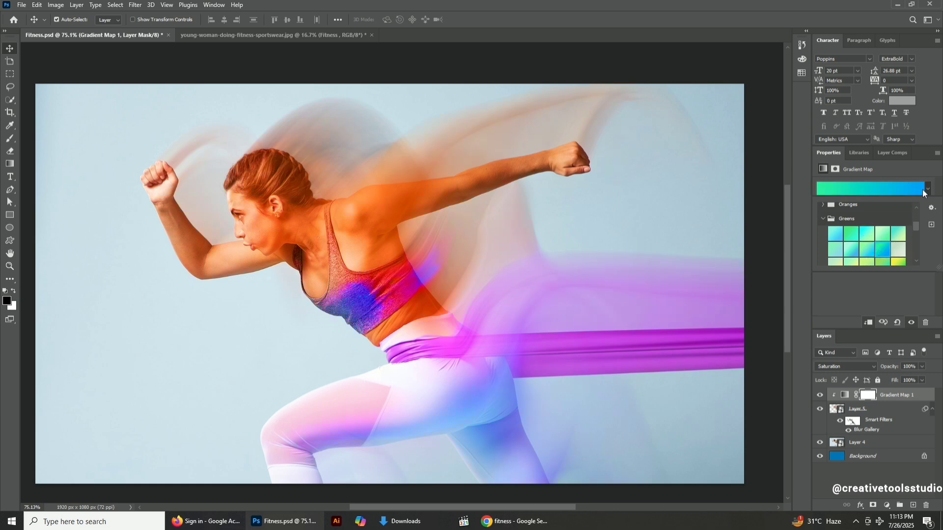
Cycle the gradient map's blend mode from Multiply through several modes, ending on Soft Light.
{"action": "left_click", "coordinate": [857, 366]}
{"action": "left_click", "coordinate": [841, 304]}
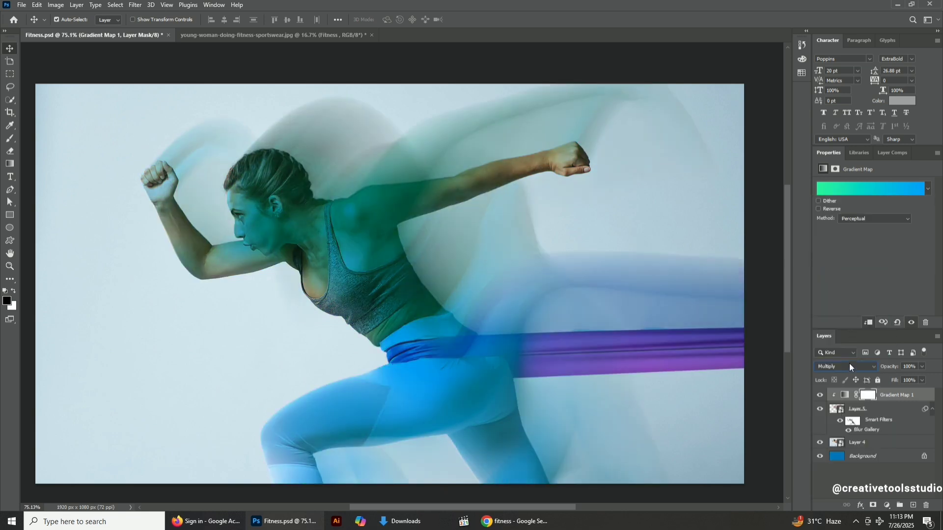
{"action": "scroll", "coordinate": [849, 366], "scroll_direction": "down", "scroll_amount": 1}
{"action": "scroll", "coordinate": [849, 366], "scroll_direction": "down", "scroll_amount": 3}
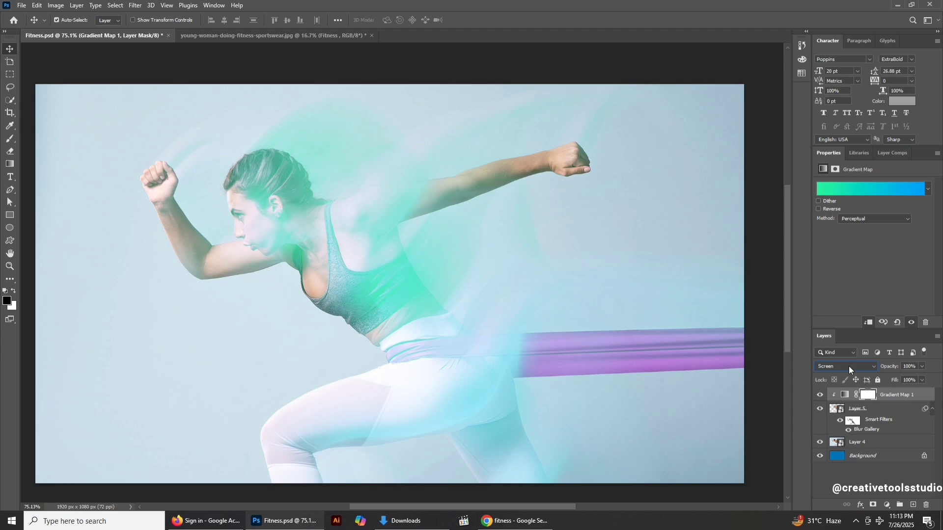
{"action": "scroll", "coordinate": [848, 366], "scroll_direction": "down", "scroll_amount": 1}
{"action": "scroll", "coordinate": [848, 366], "scroll_direction": "up", "scroll_amount": 1}
{"action": "scroll", "coordinate": [848, 366], "scroll_direction": "down", "scroll_amount": 3}
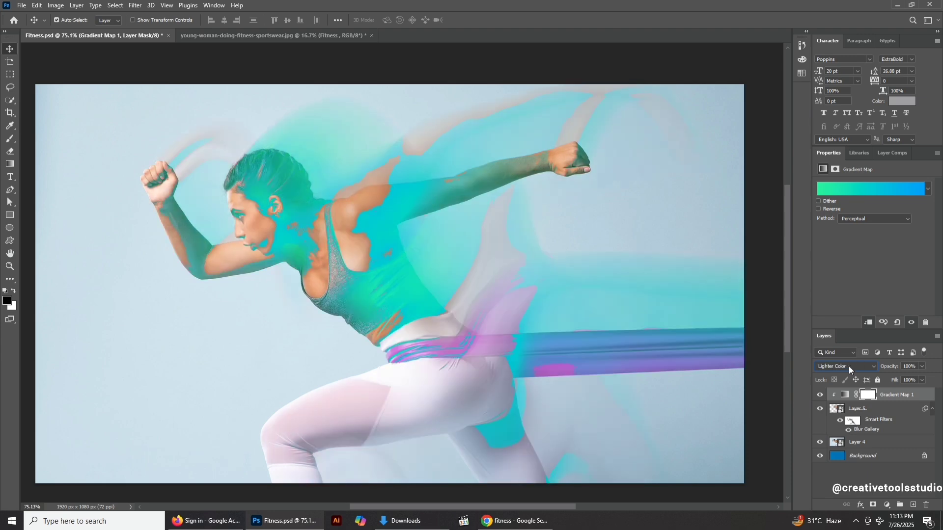
{"action": "scroll", "coordinate": [848, 366], "scroll_direction": "down", "scroll_amount": 1}
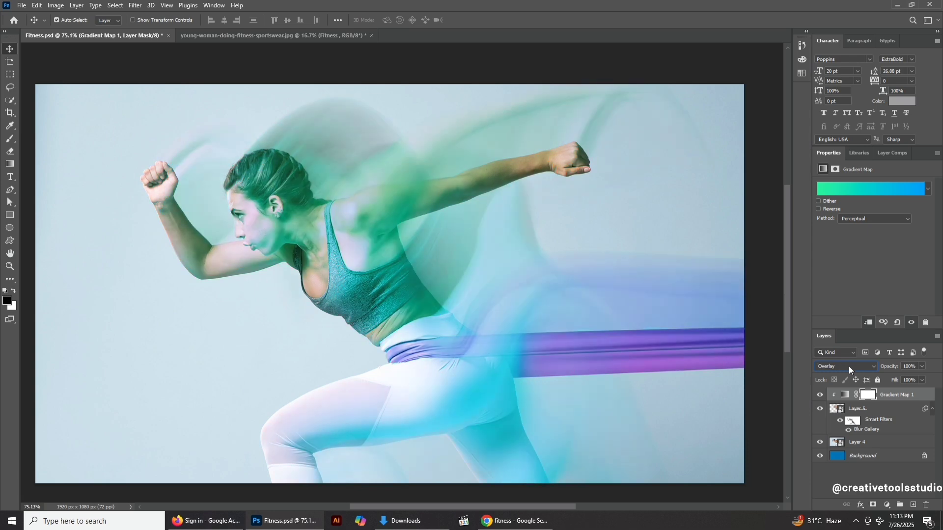
{"action": "scroll", "coordinate": [848, 366], "scroll_direction": "down", "scroll_amount": 1}
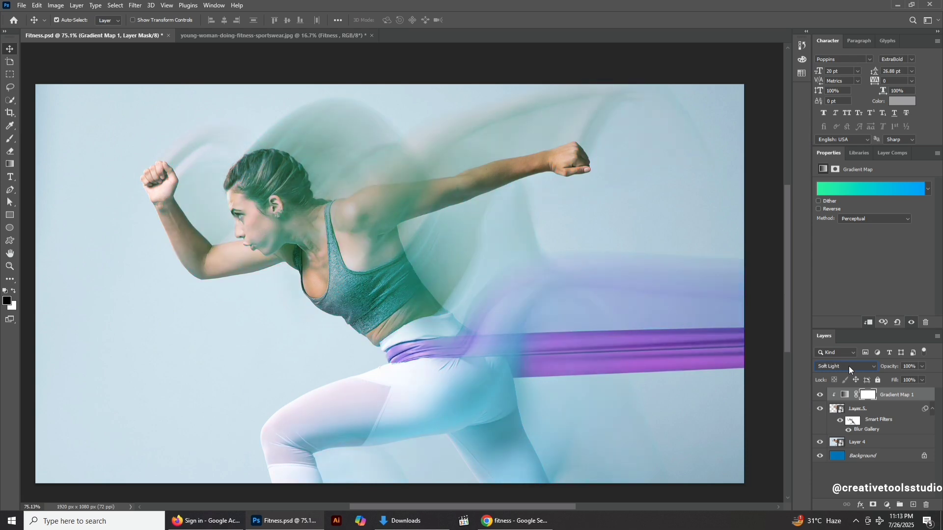
{"action": "scroll", "coordinate": [848, 366], "scroll_direction": "down", "scroll_amount": 1}
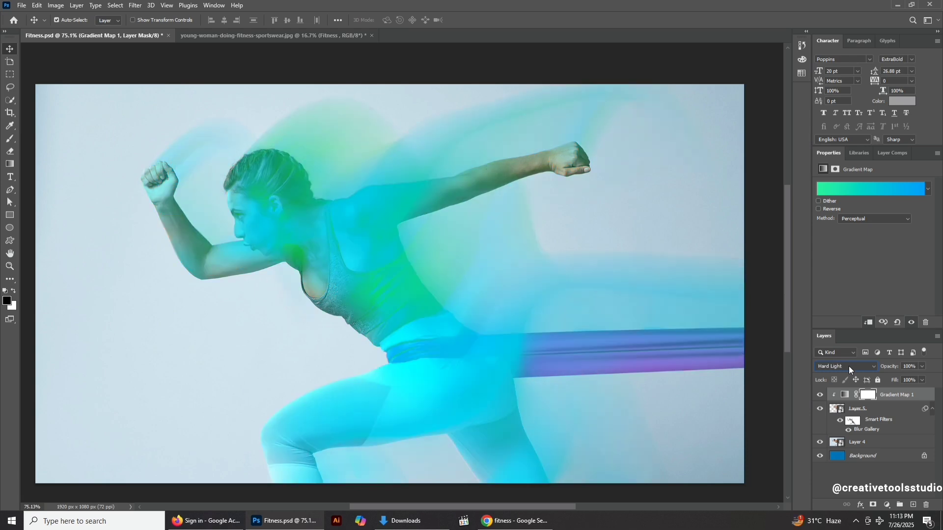
{"action": "scroll", "coordinate": [848, 366], "scroll_direction": "up", "scroll_amount": 1}
Toggle the gradient map's visibility off and on to compare the grade with the original.
{"action": "left_click", "coordinate": [819, 396]}
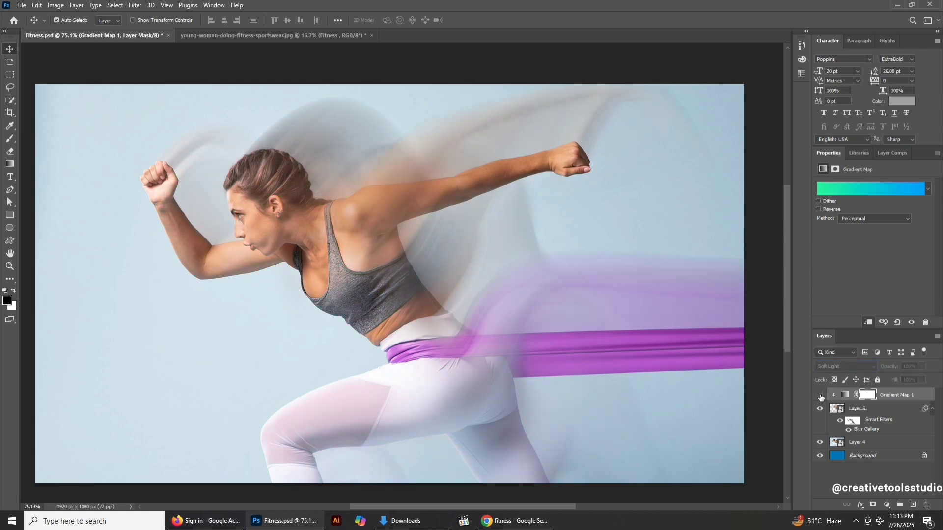
{"action": "left_click", "coordinate": [820, 396]}
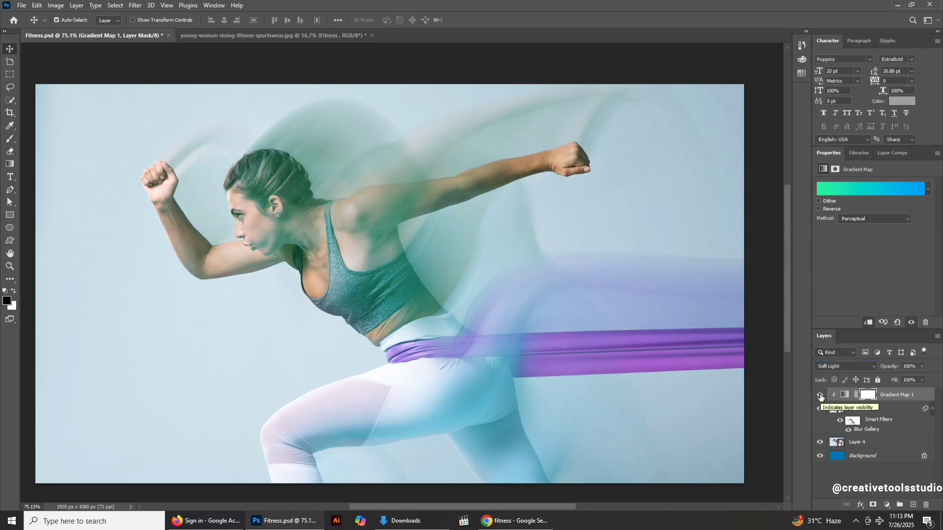
{"action": "left_click", "coordinate": [820, 395]}
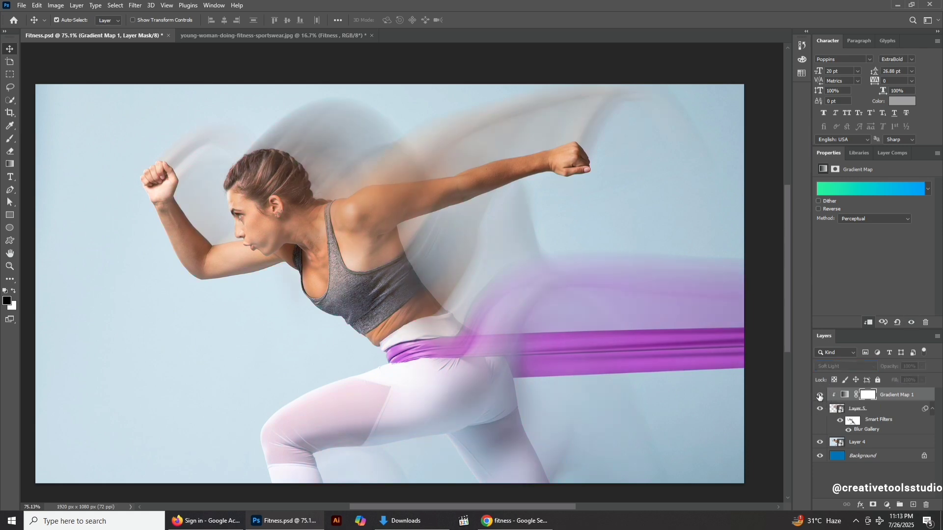
{"action": "left_click", "coordinate": [820, 396]}
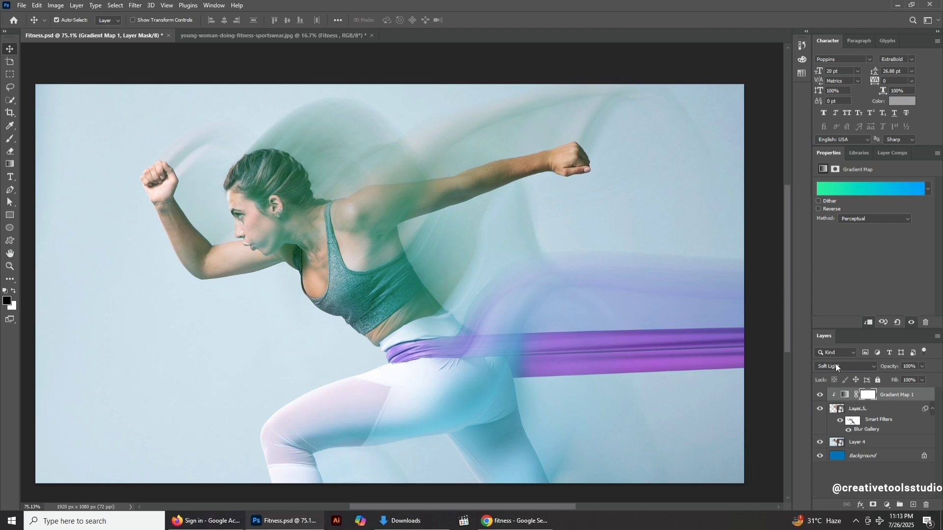
Set the gradient map's blend mode to Normal after previewing a few other modes.
{"action": "left_click", "coordinate": [836, 366]}
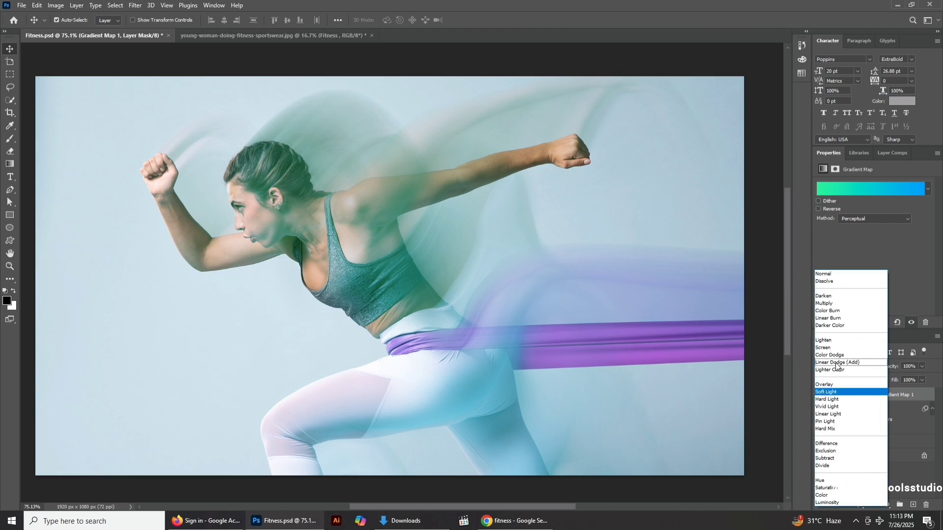
{"action": "left_click", "coordinate": [829, 399]}
{"action": "scroll", "coordinate": [843, 368], "scroll_direction": "down", "scroll_amount": 4}
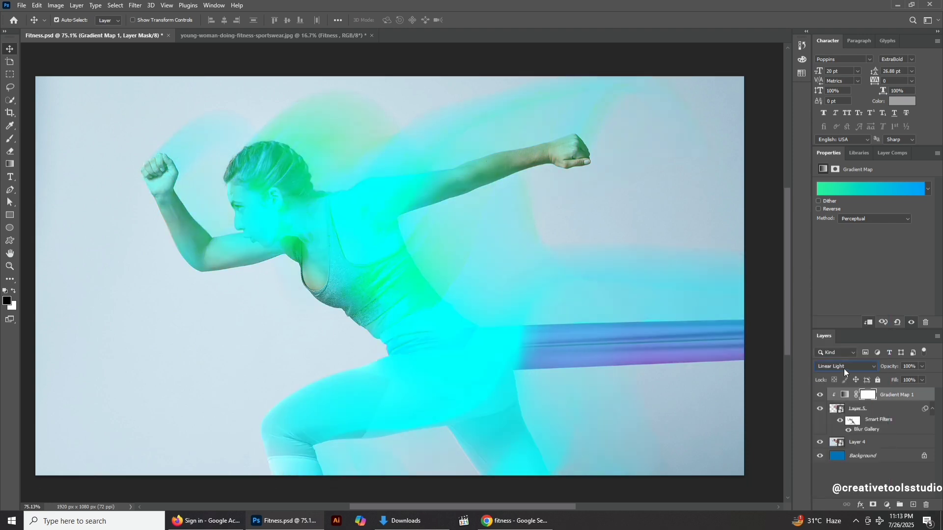
{"action": "scroll", "coordinate": [843, 369], "scroll_direction": "down", "scroll_amount": 2}
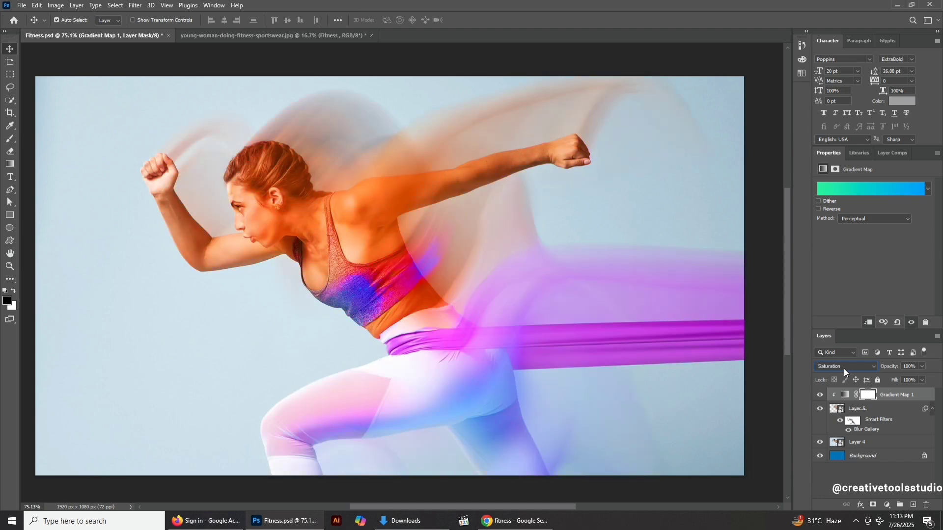
{"action": "scroll", "coordinate": [844, 368], "scroll_direction": "down", "scroll_amount": 2}
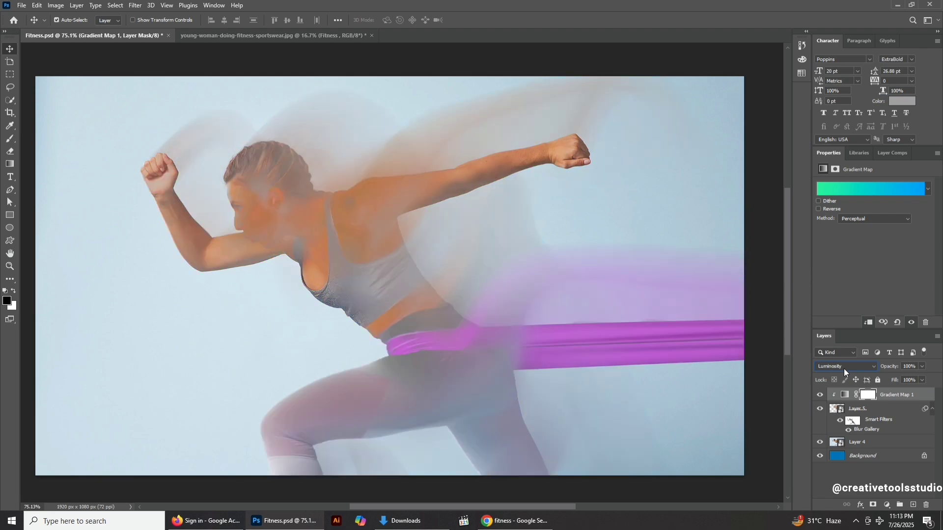
{"action": "left_click", "coordinate": [843, 369]}
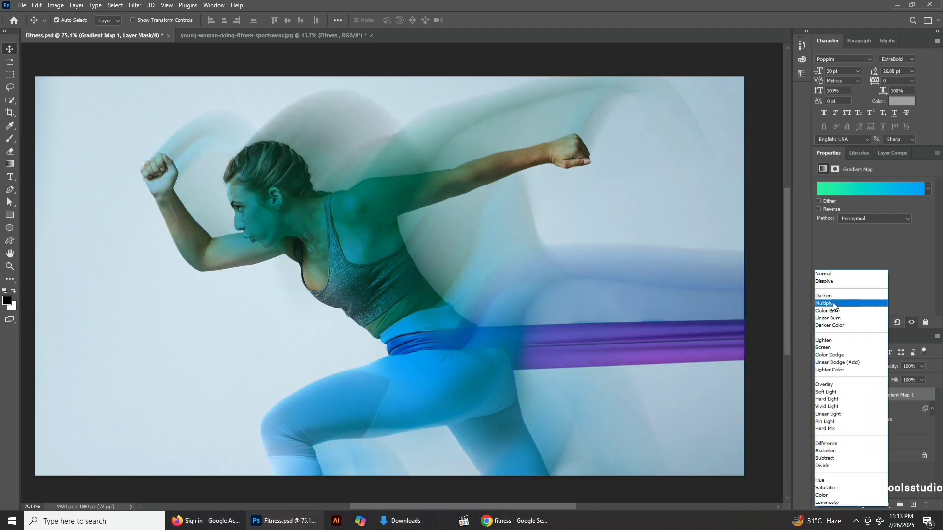
{"action": "left_click", "coordinate": [837, 274]}
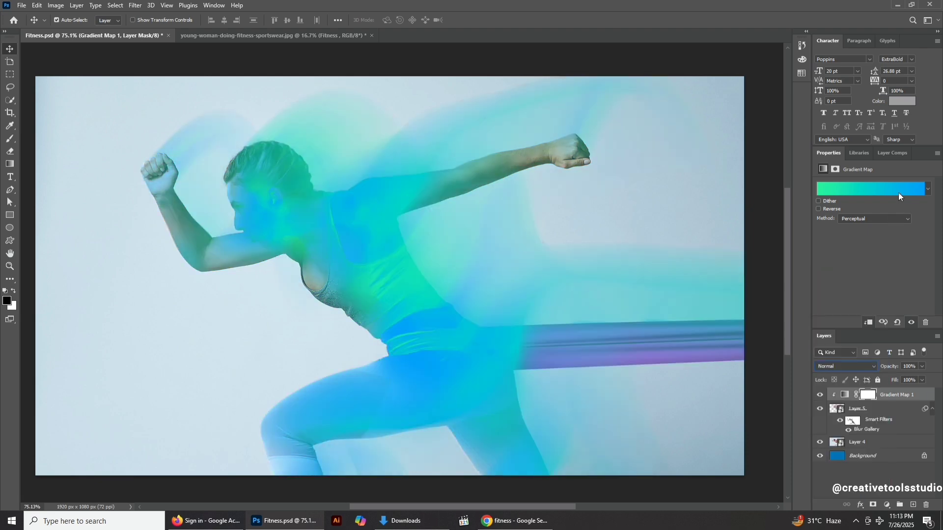
Apply a coral-to-red gradient from the Oranges preset folder to the gradient map.
{"action": "left_click", "coordinate": [927, 191]}
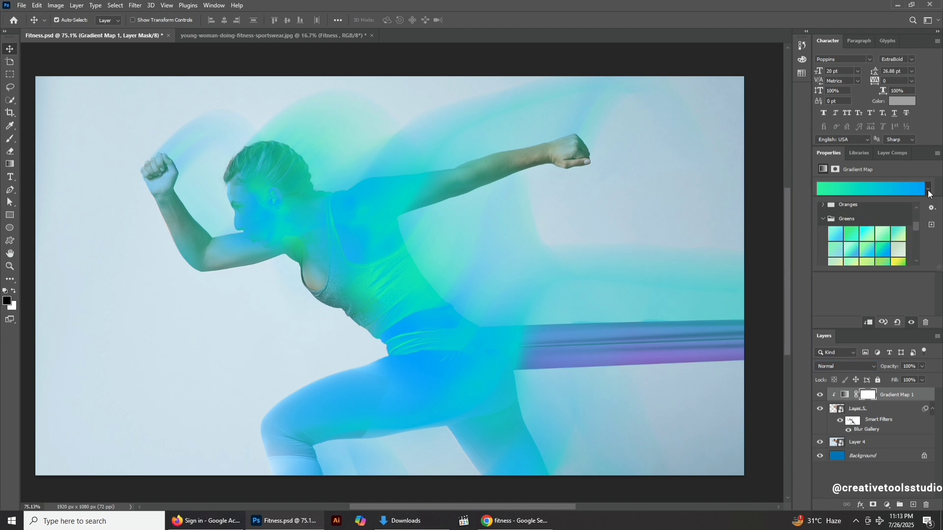
{"action": "left_click", "coordinate": [823, 205]}
{"action": "left_click", "coordinate": [884, 220]}
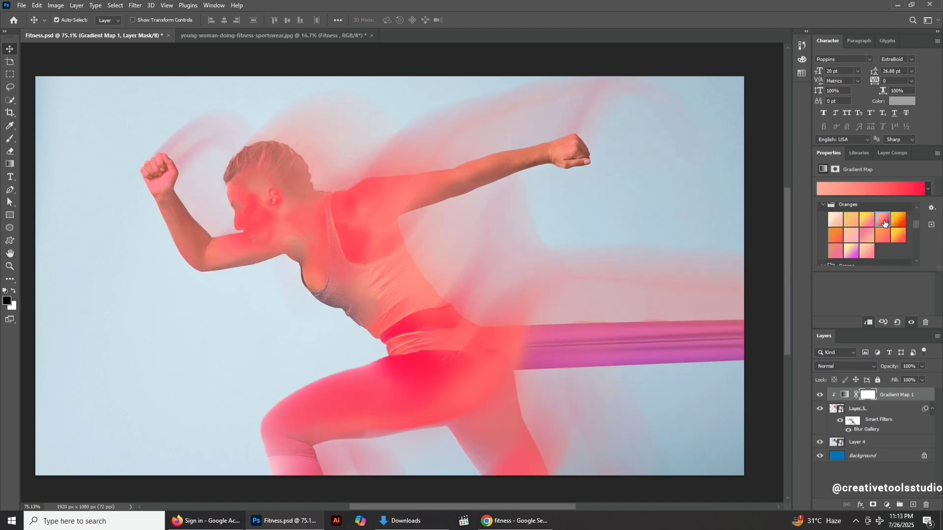
Cycle the gradient map's blend mode from Darken through several modes, ending on Hue.
{"action": "left_click", "coordinate": [845, 366]}
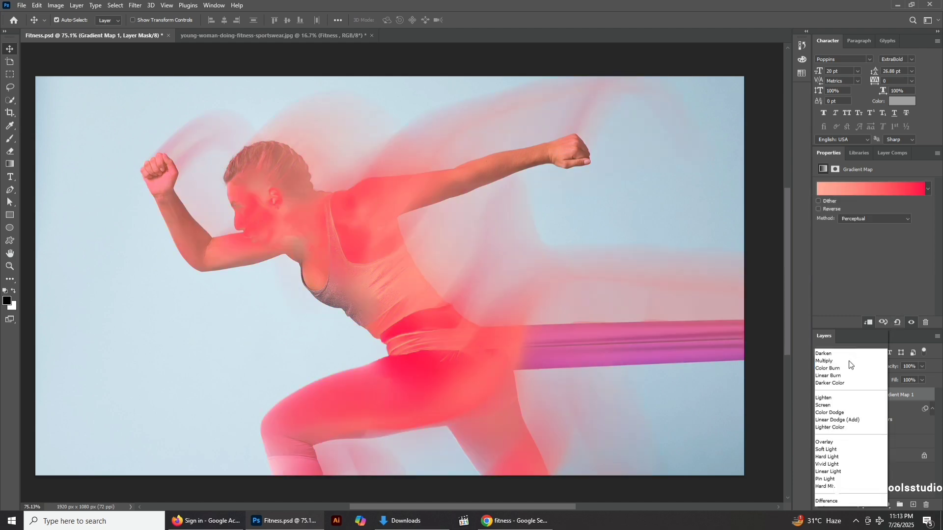
{"action": "left_click", "coordinate": [834, 290]}
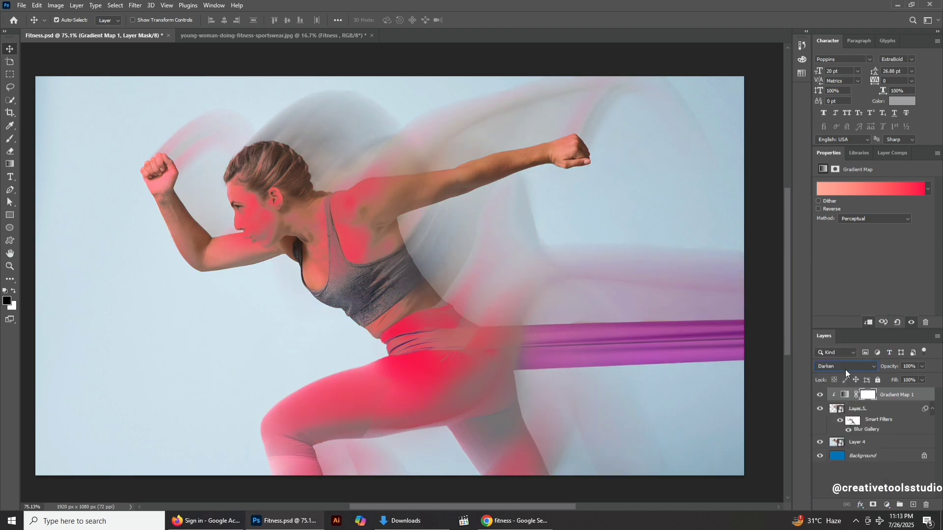
{"action": "scroll", "coordinate": [844, 365], "scroll_direction": "down", "scroll_amount": 4}
{"action": "scroll", "coordinate": [843, 366], "scroll_direction": "down", "scroll_amount": 1}
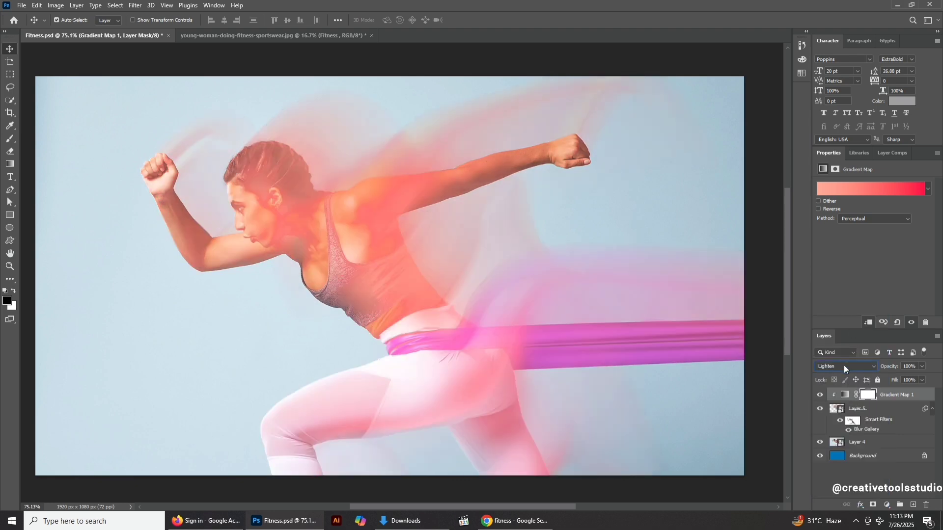
{"action": "scroll", "coordinate": [844, 364], "scroll_direction": "down", "scroll_amount": 3}
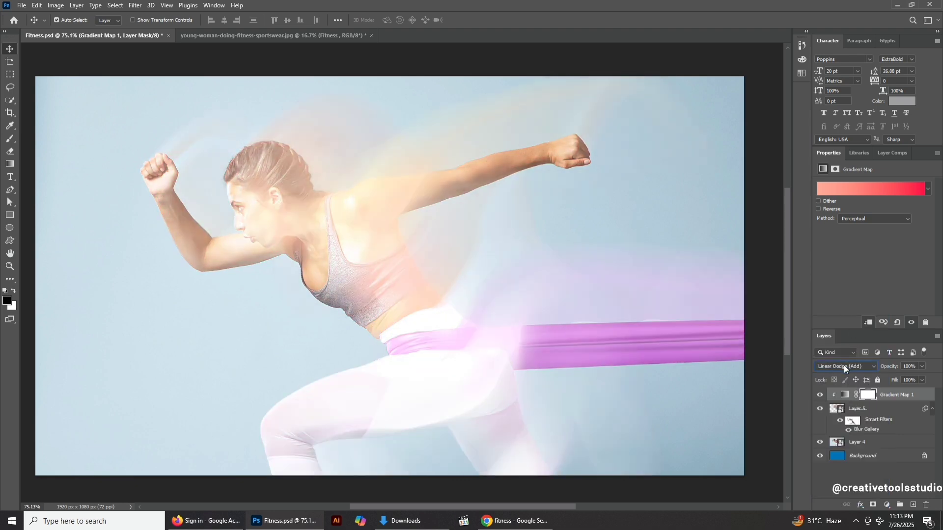
{"action": "scroll", "coordinate": [843, 364], "scroll_direction": "down", "scroll_amount": 3}
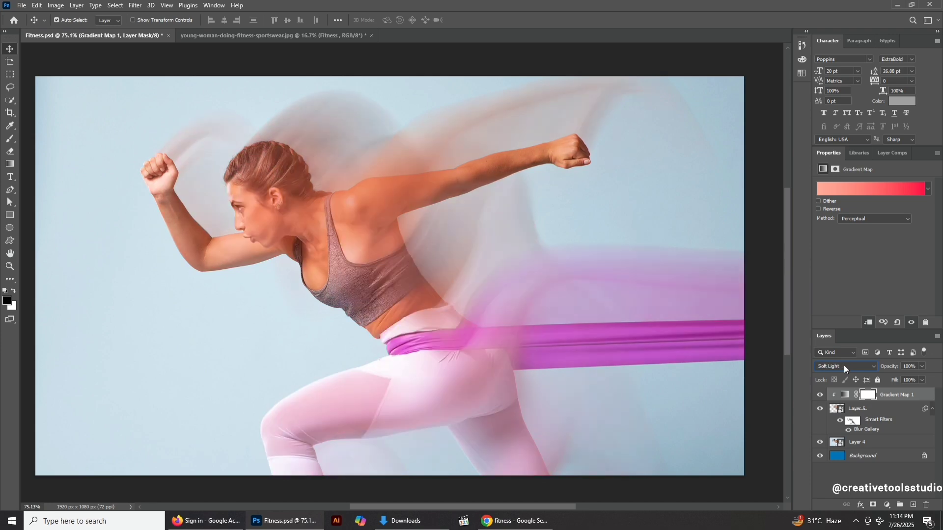
{"action": "scroll", "coordinate": [844, 366], "scroll_direction": "down", "scroll_amount": 4}
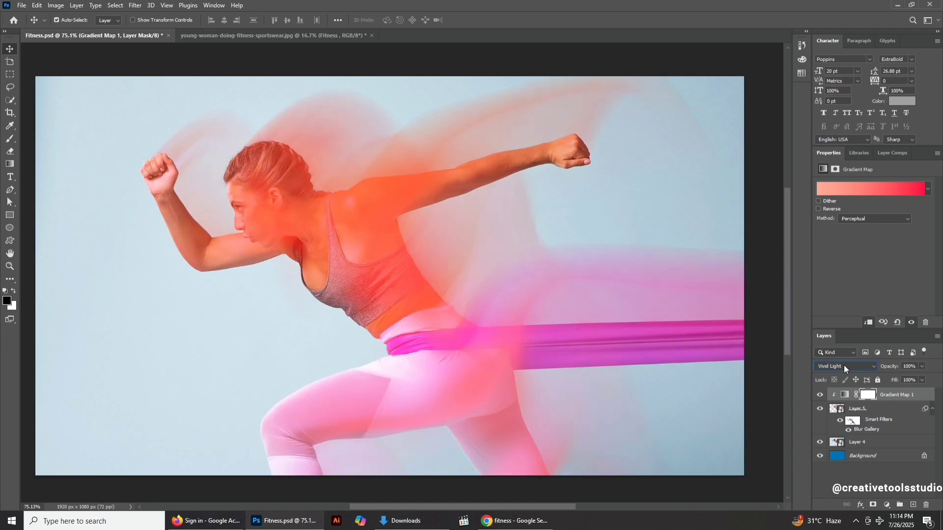
{"action": "scroll", "coordinate": [844, 366], "scroll_direction": "down", "scroll_amount": 5}
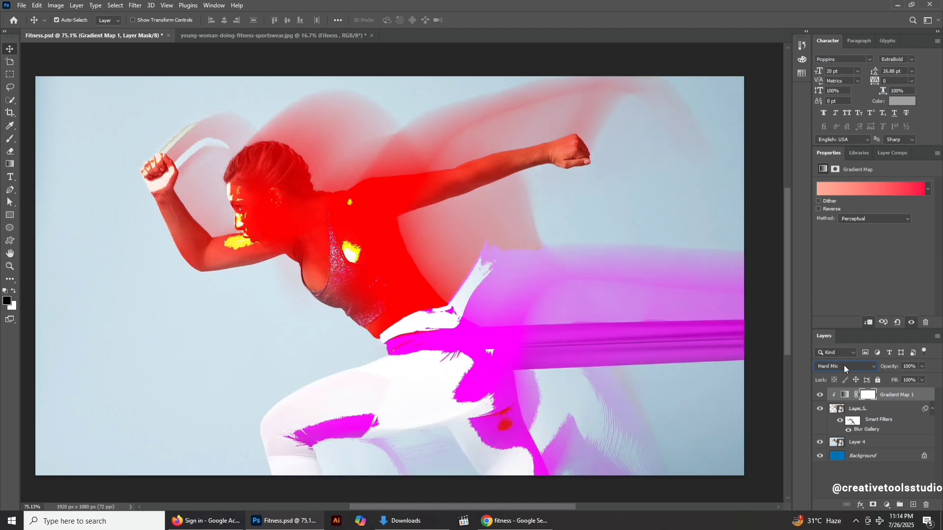
{"action": "scroll", "coordinate": [843, 364], "scroll_direction": "down", "scroll_amount": 2}
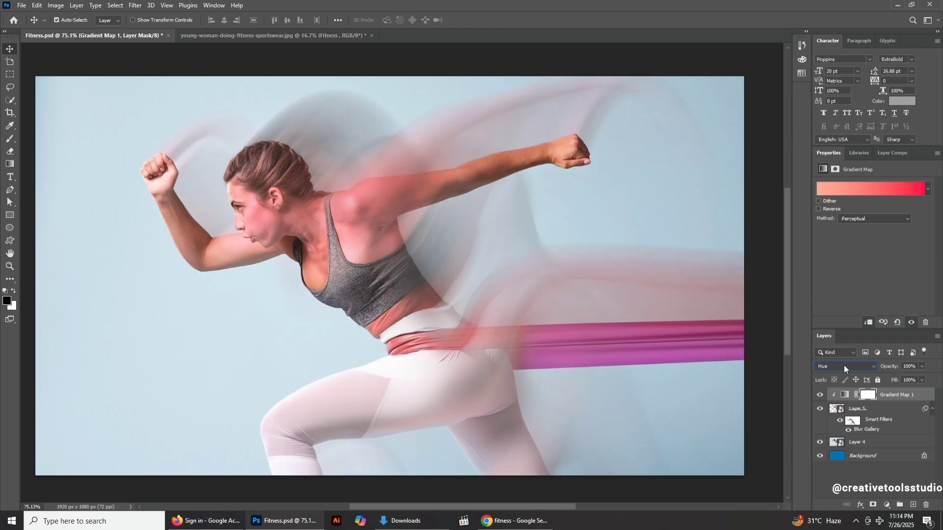
Toggle the gradient map's visibility off and on to compare the Hue grade with the original.
{"action": "left_click", "coordinate": [819, 396]}
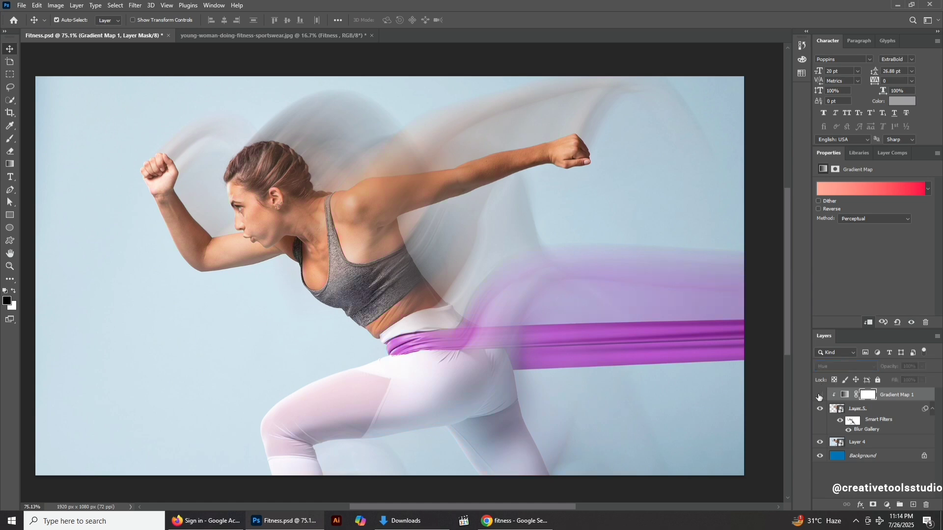
{"action": "left_click", "coordinate": [819, 396]}
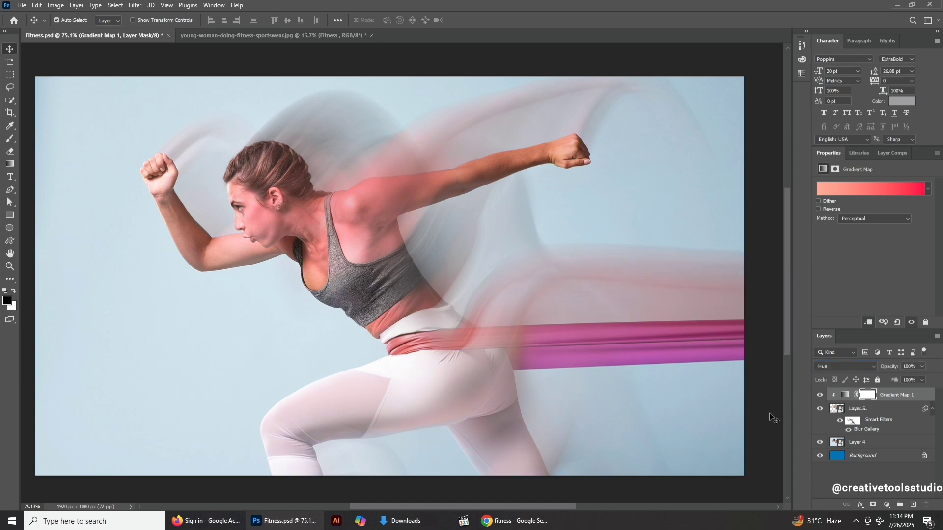
{"action": "left_click", "coordinate": [768, 411]}
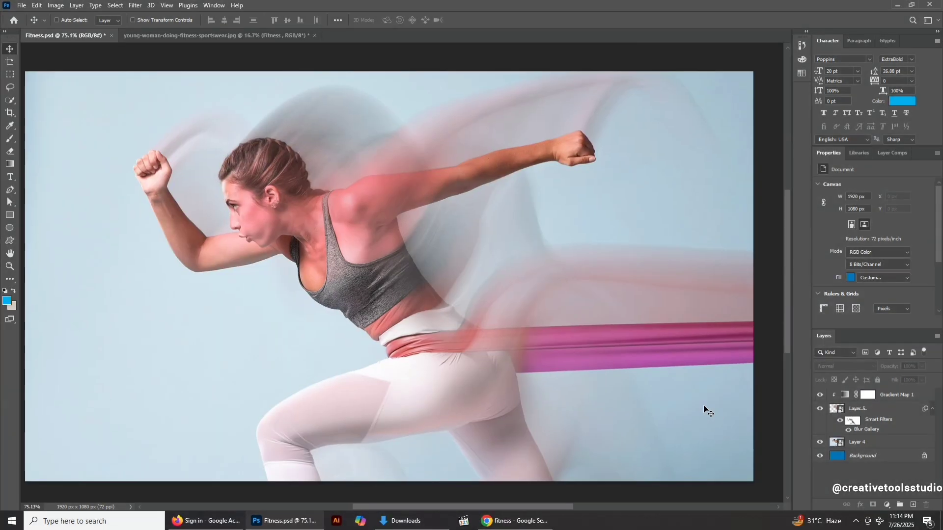
Save the document.
{"action": "key", "text": "ctrl+plus"}
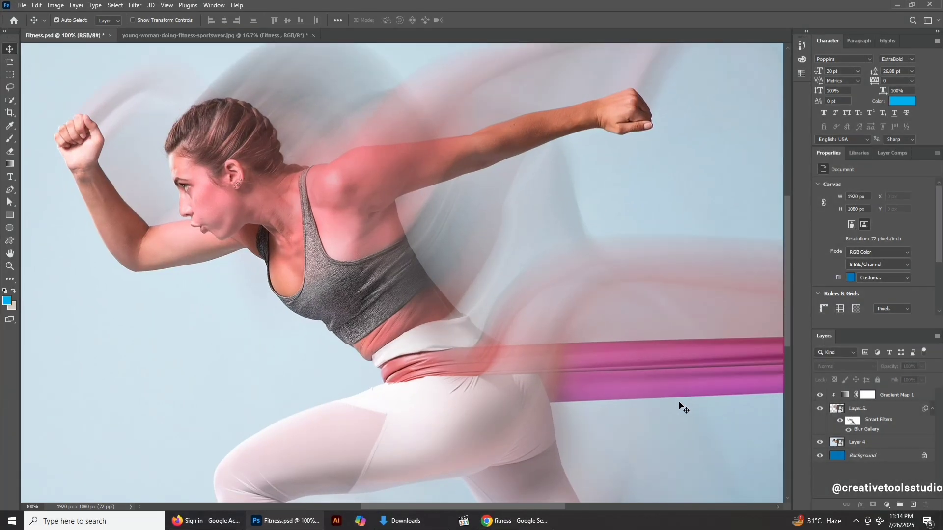
{"action": "key", "text": "f"}
{"action": "key", "text": "f"}
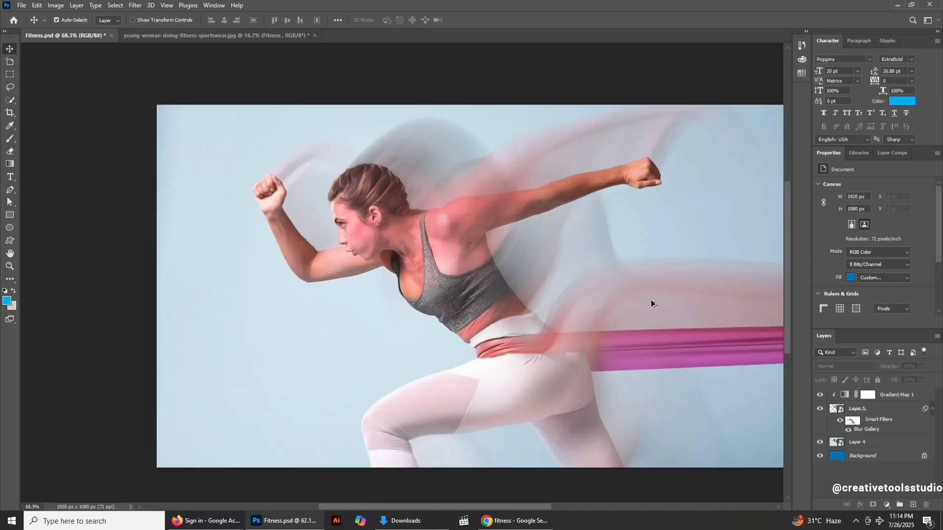
{"action": "left_click", "coordinate": [651, 300]}
{"action": "left_click_drag", "start_coordinate": [660, 302], "coordinate": [587, 305]}
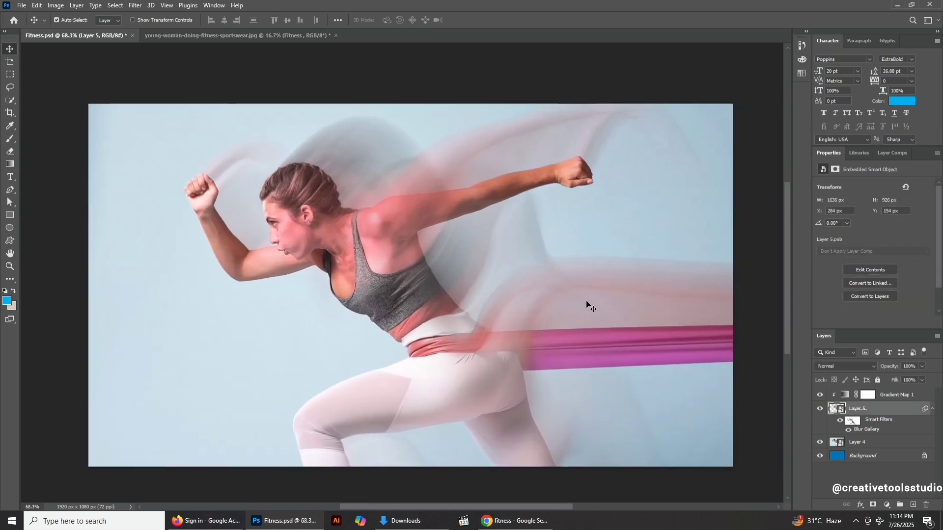
{"action": "key", "text": "ctrl+s"}
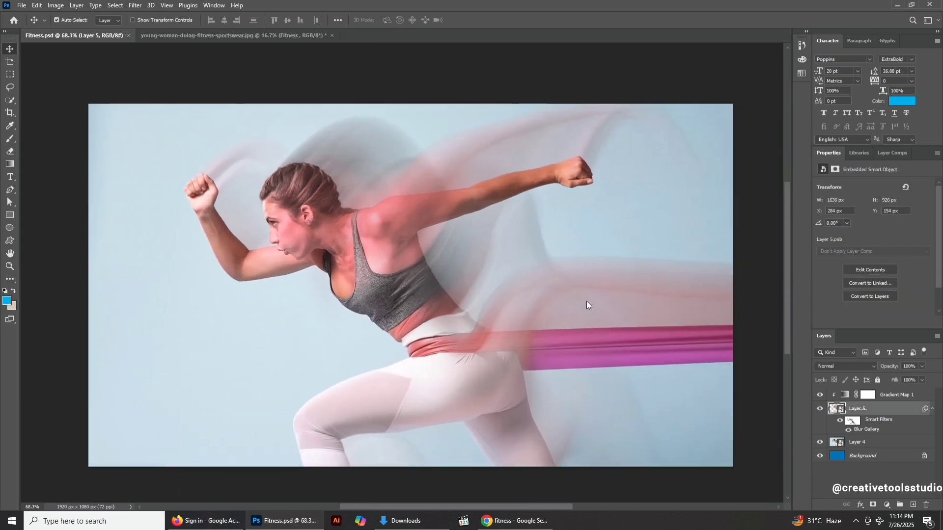
{"action": "key", "text": "ctrl"}
{"action": "key", "text": "ctrl+1"}
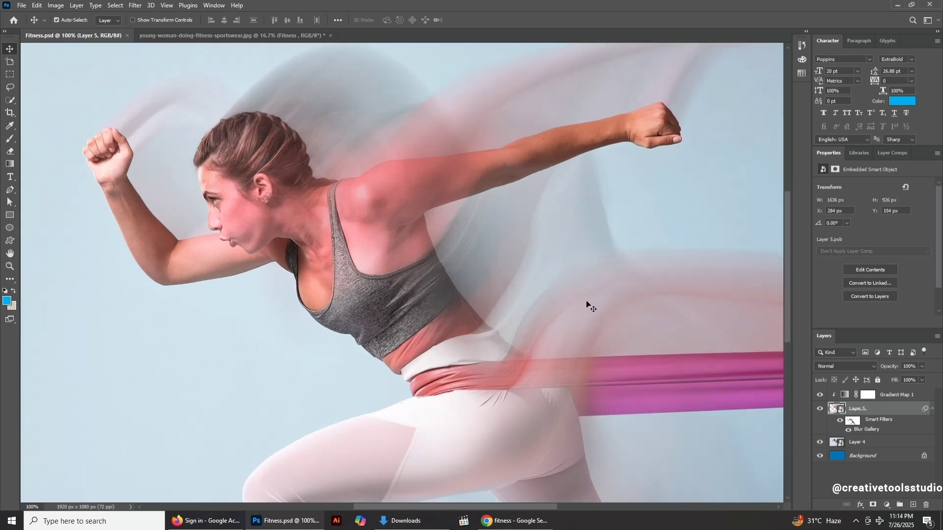
{"action": "key", "text": "ctrl+0"}
{"action": "key", "text": "f"}
{"action": "key", "text": "f"}
{"action": "key", "text": "f"}
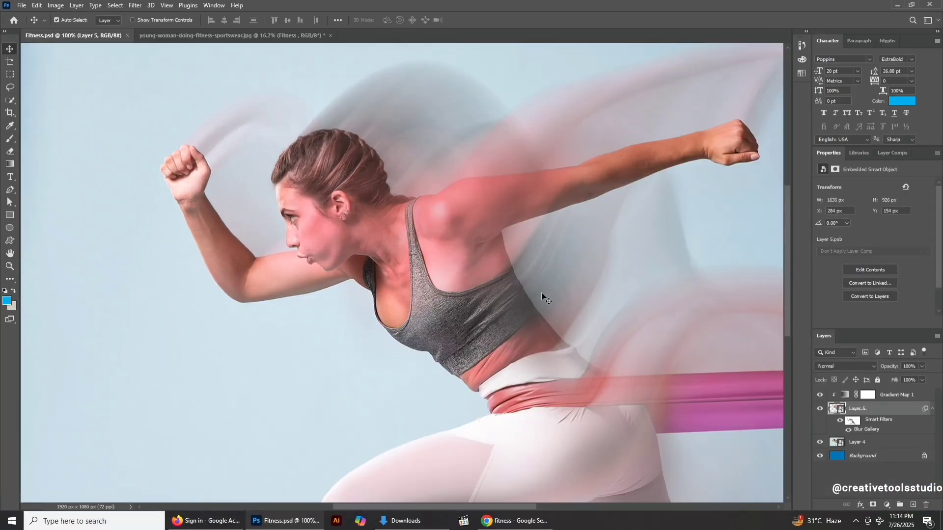
{"action": "key", "text": "ctrl+0"}
{"action": "left_click", "coordinate": [863, 444]}
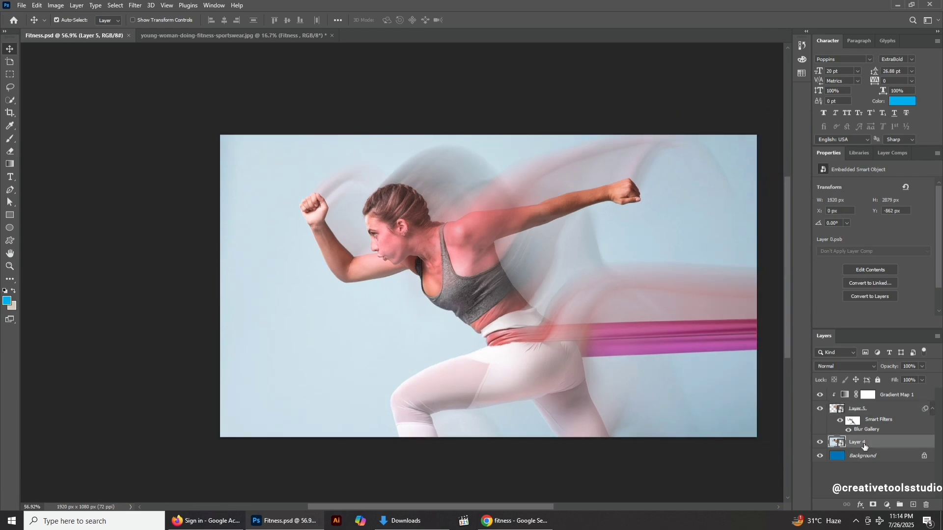
{"action": "key", "text": "ctrl+u"}
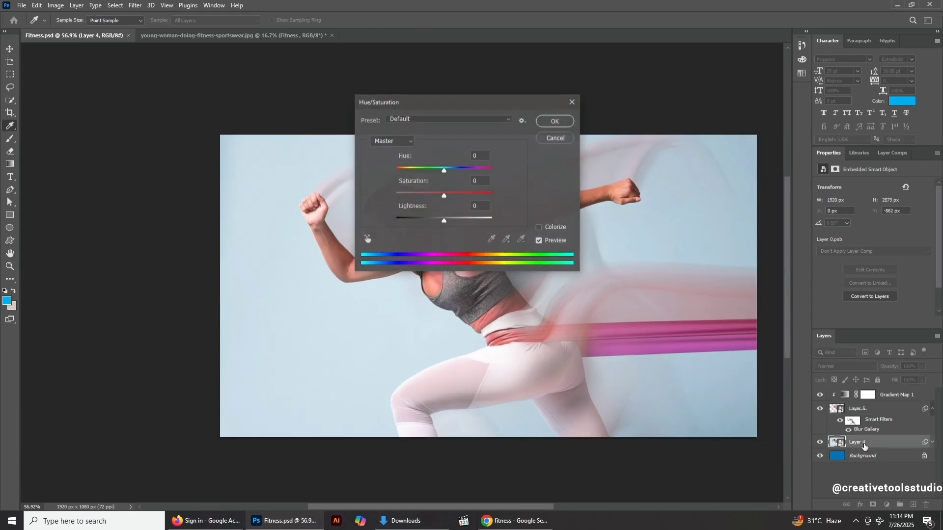
{"action": "left_click_drag", "start_coordinate": [414, 105], "coordinate": [722, 181]}
{"action": "left_click_drag", "start_coordinate": [749, 247], "coordinate": [837, 243]}
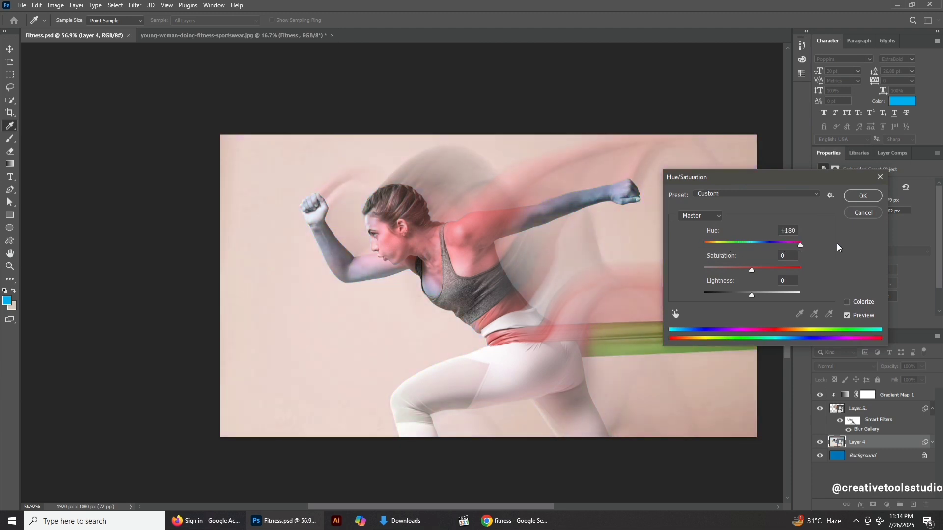
{"action": "left_click", "coordinate": [862, 212]}
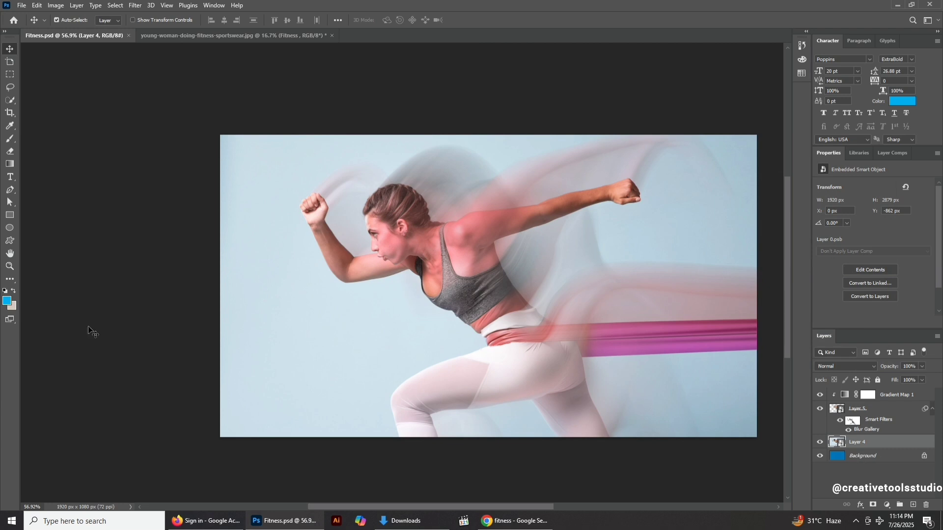
Draw a rectangle covering the whole canvas above Layer 4.
{"action": "left_click", "coordinate": [9, 215]}
{"action": "left_click_drag", "start_coordinate": [213, 124], "coordinate": [765, 446]}
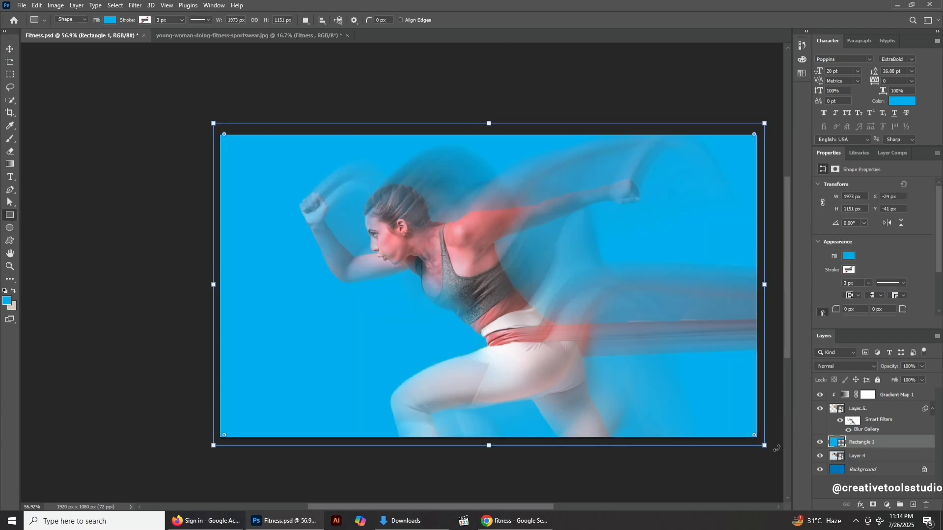
{"action": "scroll", "coordinate": [577, 382], "scroll_direction": "up", "scroll_amount": 2}
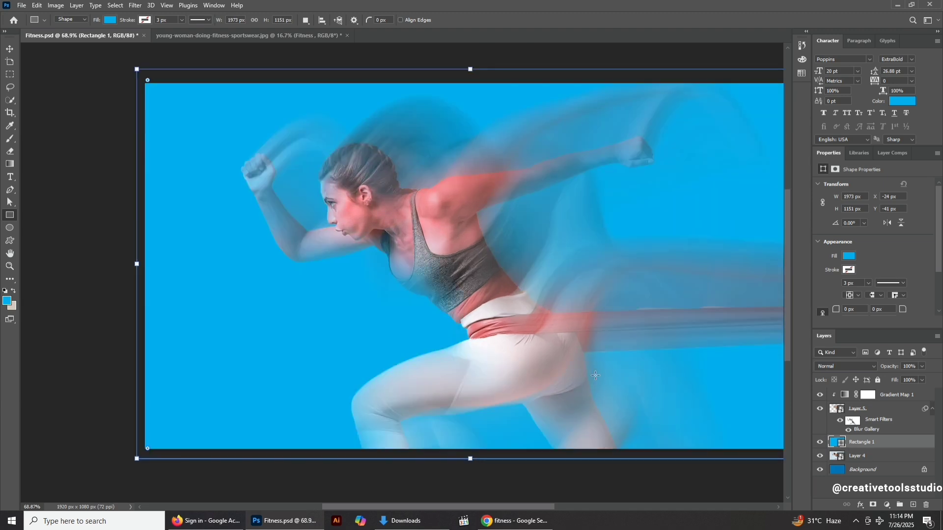
{"action": "left_click_drag", "start_coordinate": [599, 370], "coordinate": [487, 382]}
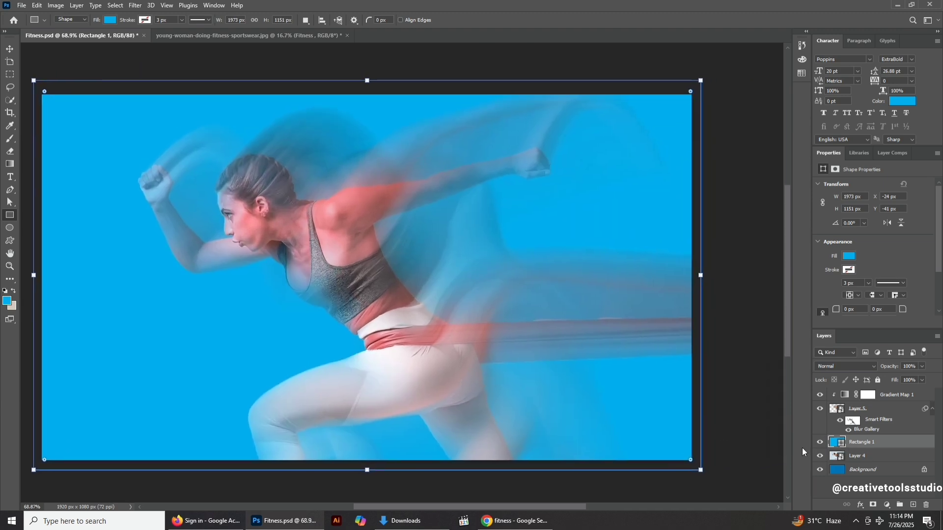
Set the rectangle's fill colour to dark blue 20389f.
{"action": "double_click", "coordinate": [839, 443]}
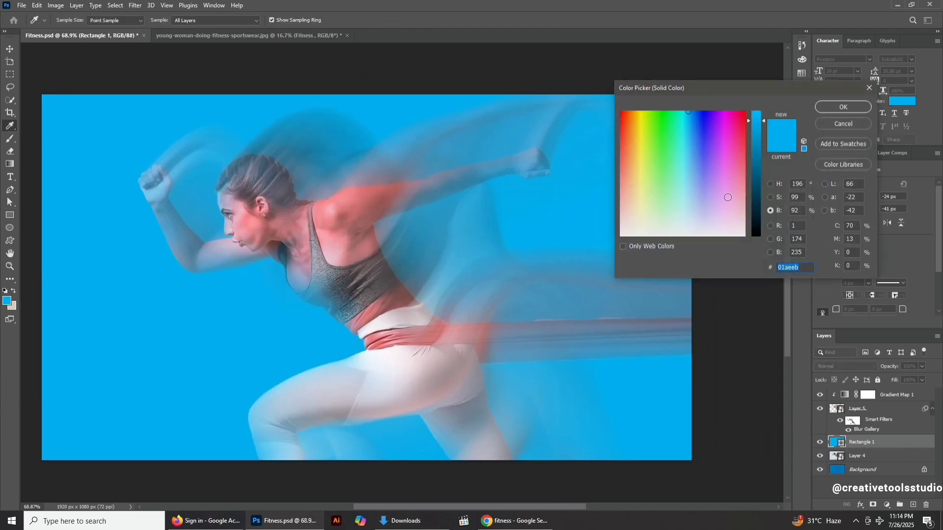
{"action": "left_click", "coordinate": [709, 153]}
{"action": "mouse_move", "coordinate": [710, 153]}
{"action": "left_mouse_down"}
{"action": "mouse_move", "coordinate": [676, 153]}
{"action": "mouse_move", "coordinate": [712, 162]}
{"action": "mouse_move", "coordinate": [703, 159]}
{"action": "left_mouse_up"}
{"action": "mouse_move", "coordinate": [761, 149]}
{"action": "left_mouse_down"}
{"action": "mouse_move", "coordinate": [754, 181]}
{"action": "mouse_move", "coordinate": [747, 158]}
{"action": "left_mouse_up"}
{"action": "mouse_move", "coordinate": [700, 177]}
{"action": "left_mouse_down"}
{"action": "mouse_move", "coordinate": [695, 199]}
{"action": "mouse_move", "coordinate": [686, 187]}
{"action": "mouse_move", "coordinate": [712, 179]}
{"action": "mouse_move", "coordinate": [707, 146]}
{"action": "mouse_move", "coordinate": [692, 147]}
{"action": "mouse_move", "coordinate": [708, 142]}
{"action": "mouse_move", "coordinate": [712, 153]}
{"action": "mouse_move", "coordinate": [693, 141]}
{"action": "mouse_move", "coordinate": [699, 137]}
{"action": "left_mouse_up"}
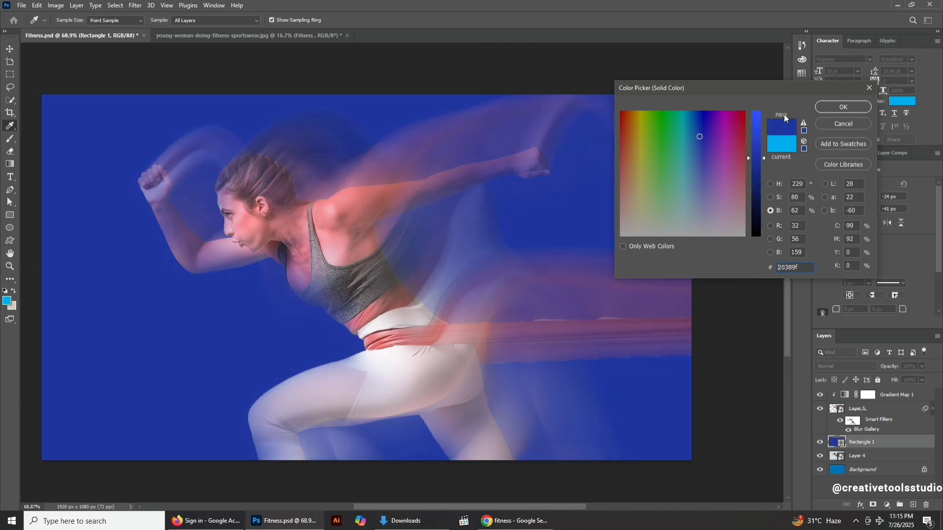
{"action": "left_click", "coordinate": [827, 105]}
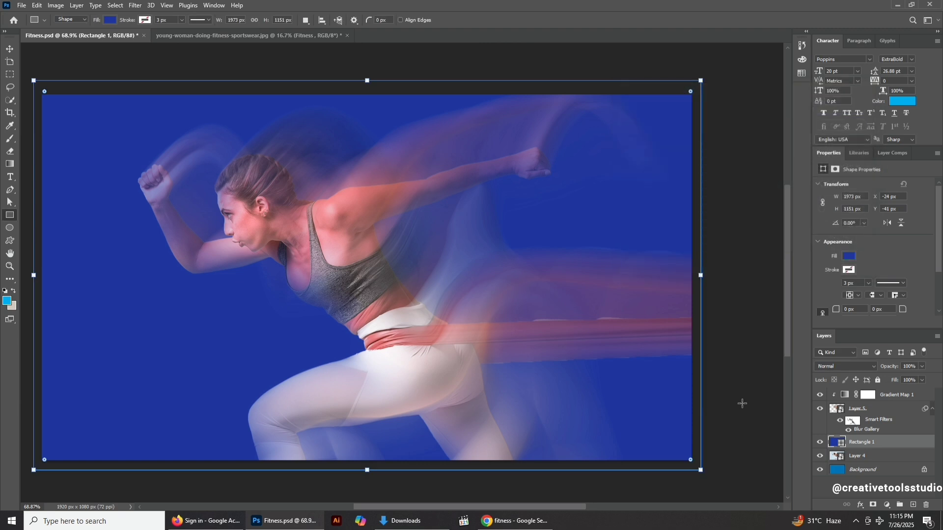
Toggle the blurred Layer 5 off and on in full-screen view to compare the result.
{"action": "left_click", "coordinate": [10, 49]}
{"action": "left_click", "coordinate": [84, 64]}
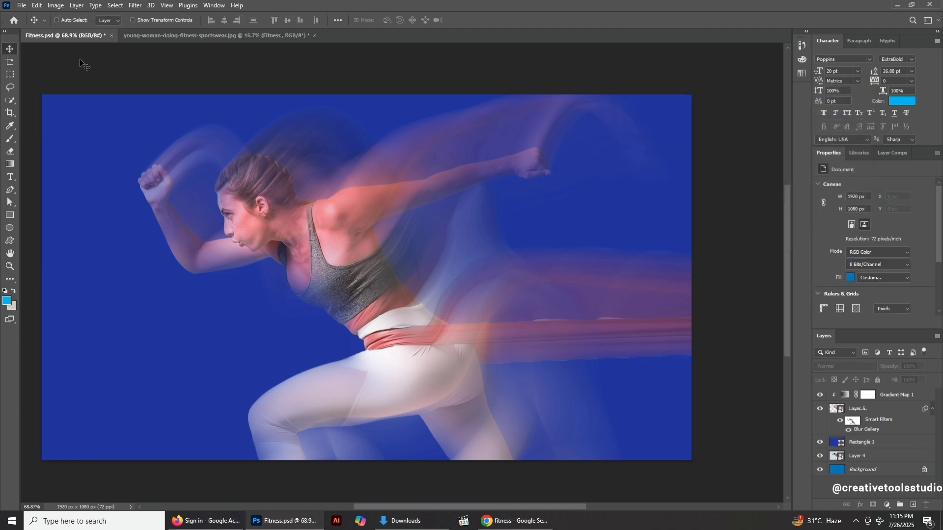
{"action": "key", "text": "ctrl+1"}
{"action": "key", "text": "f"}
{"action": "key", "text": "f"}
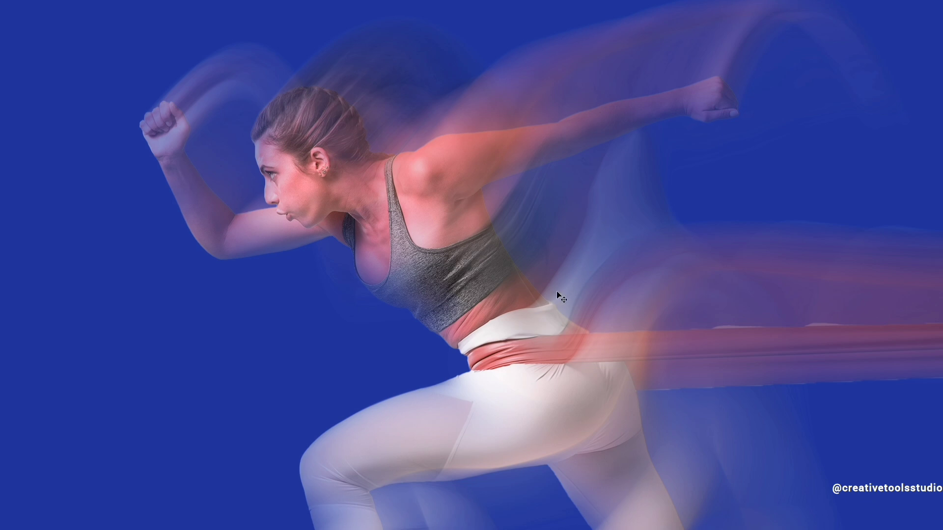
{"action": "mouse_move", "coordinate": [939, 391]}
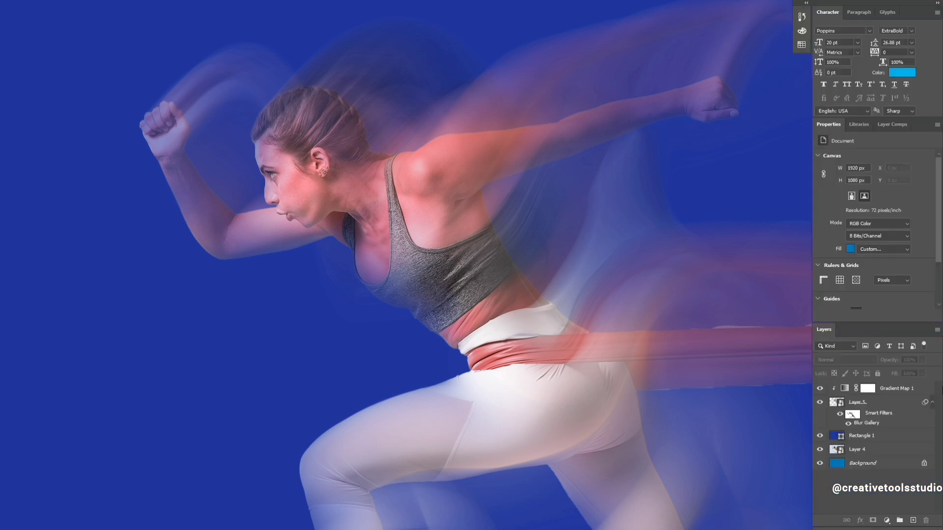
{"action": "left_click", "coordinate": [819, 404]}
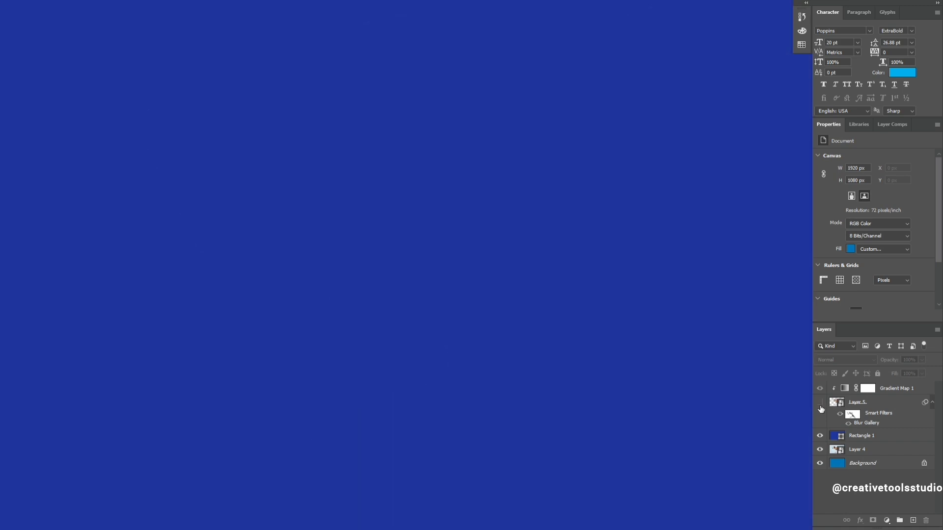
{"action": "left_click", "coordinate": [820, 405]}
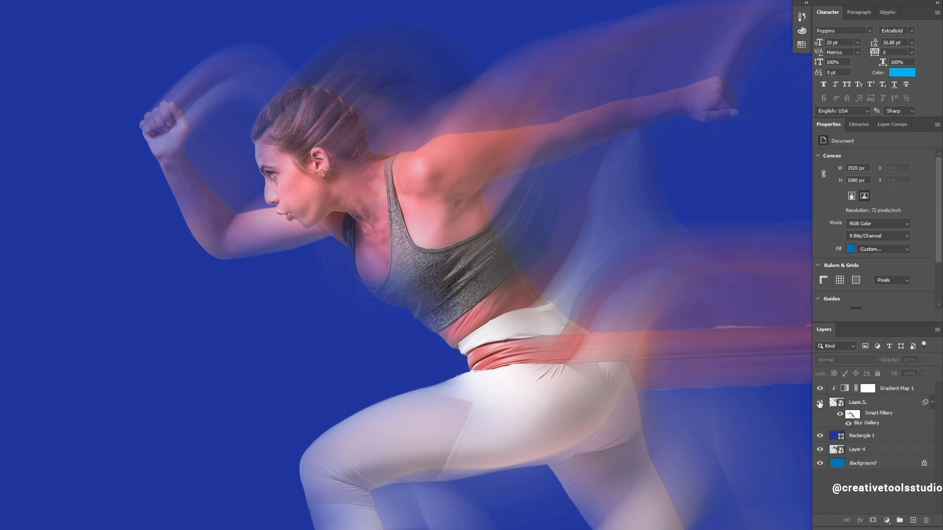
Hide the rectangle, blurred layer and gradient map to compare with the original photo, then show them again.
{"action": "left_click", "coordinate": [819, 436]}
{"action": "left_click_drag", "start_coordinate": [819, 404], "coordinate": [819, 393]}
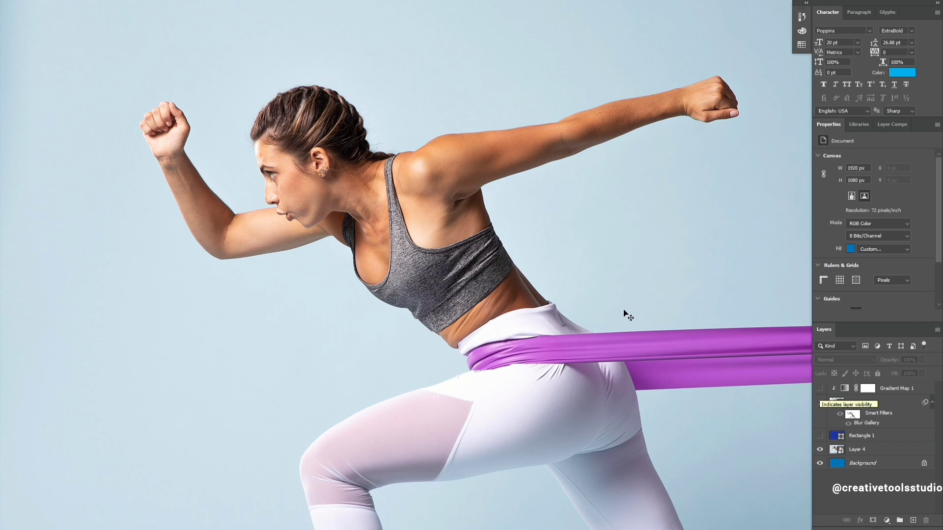
{"action": "key", "text": "Tab"}
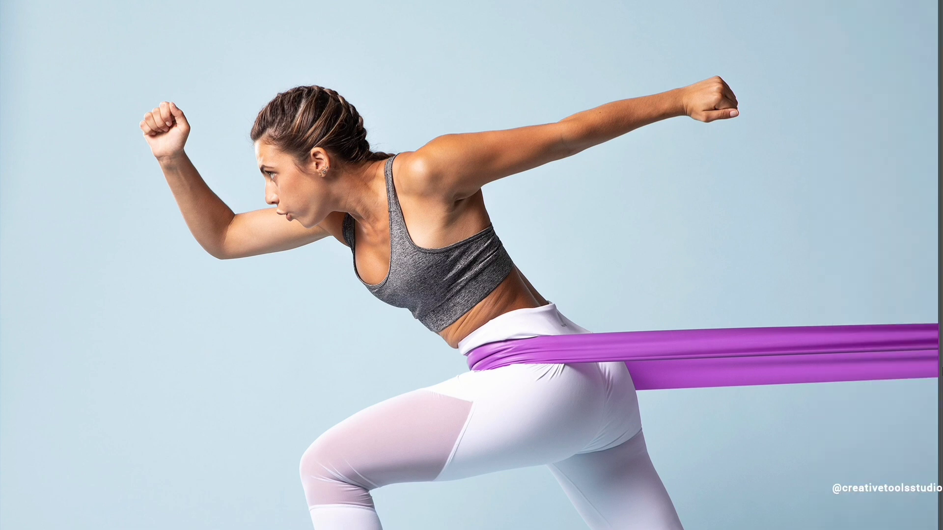
{"action": "mouse_move", "coordinate": [940, 388]}
{"action": "left_click_drag", "start_coordinate": [821, 389], "coordinate": [820, 435]}
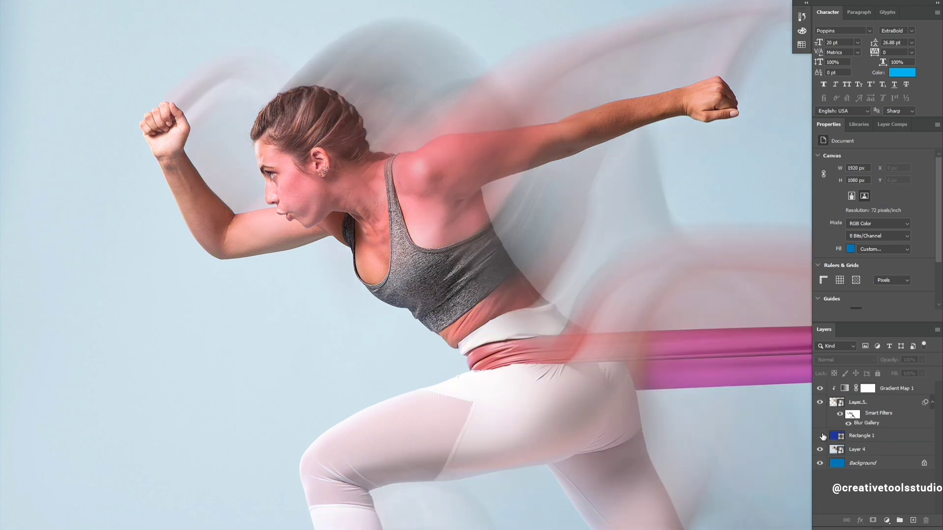
{"action": "left_click", "coordinate": [819, 436]}
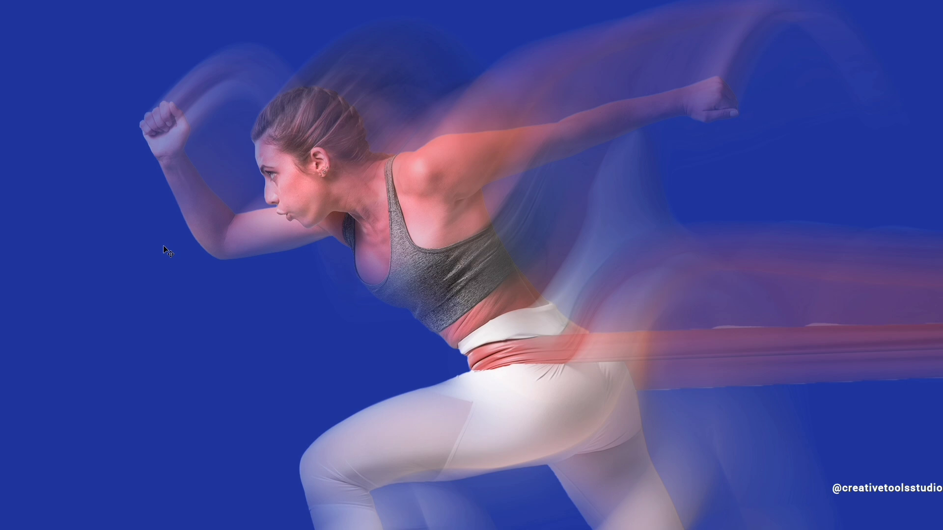
{"action": "mouse_move", "coordinate": [1, 251]}
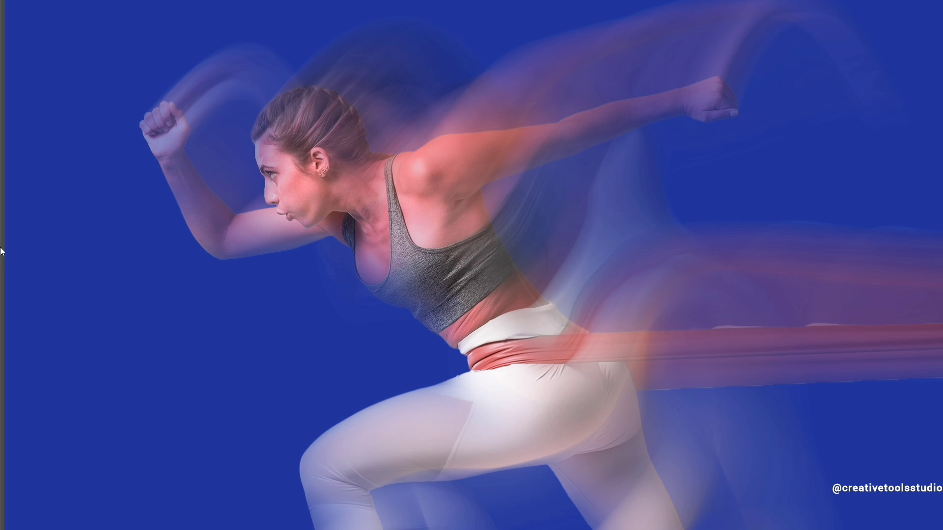